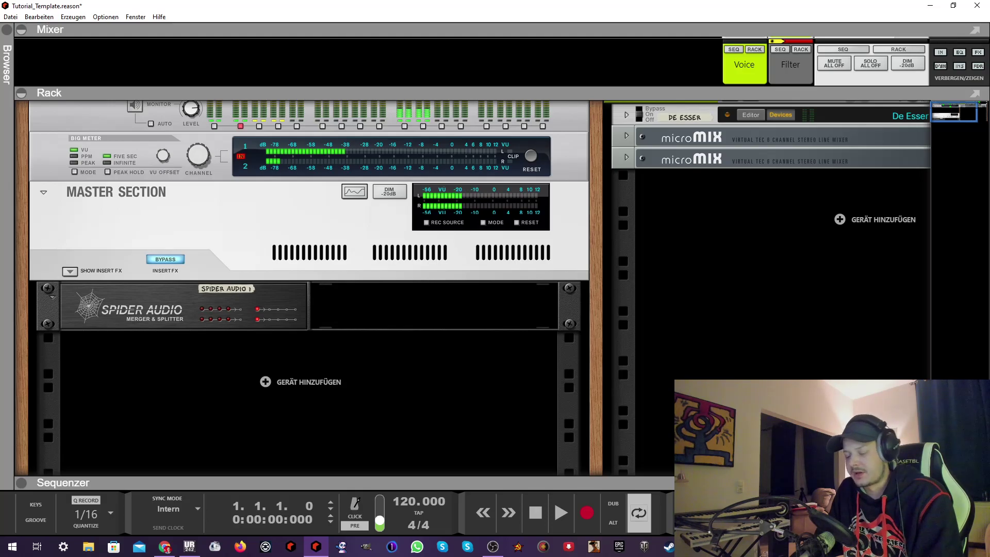
Show the browser and open the Tascam_Samples folder
{"action": "key", "text": "F3"}
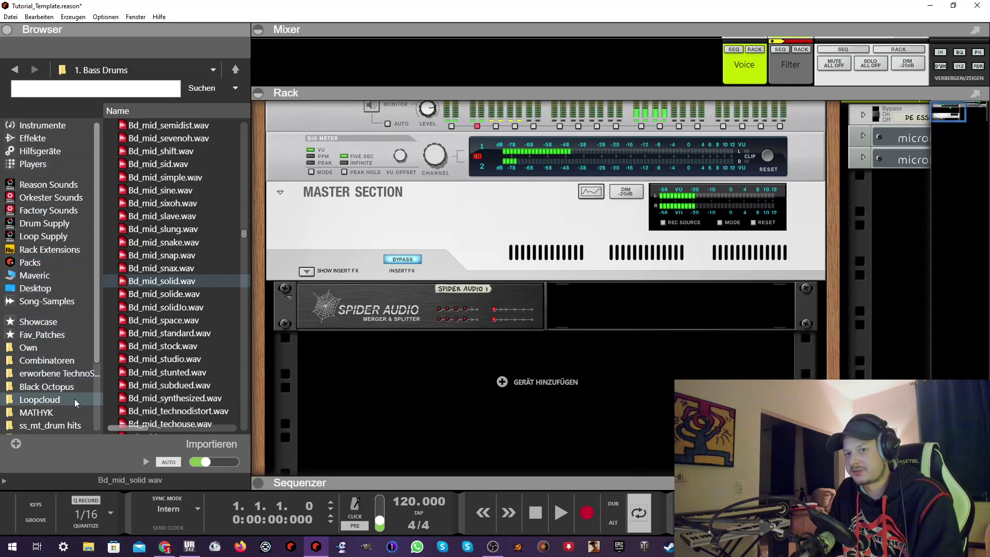
{"action": "scroll", "coordinate": [64, 415], "scroll_direction": "down", "scroll_amount": 1}
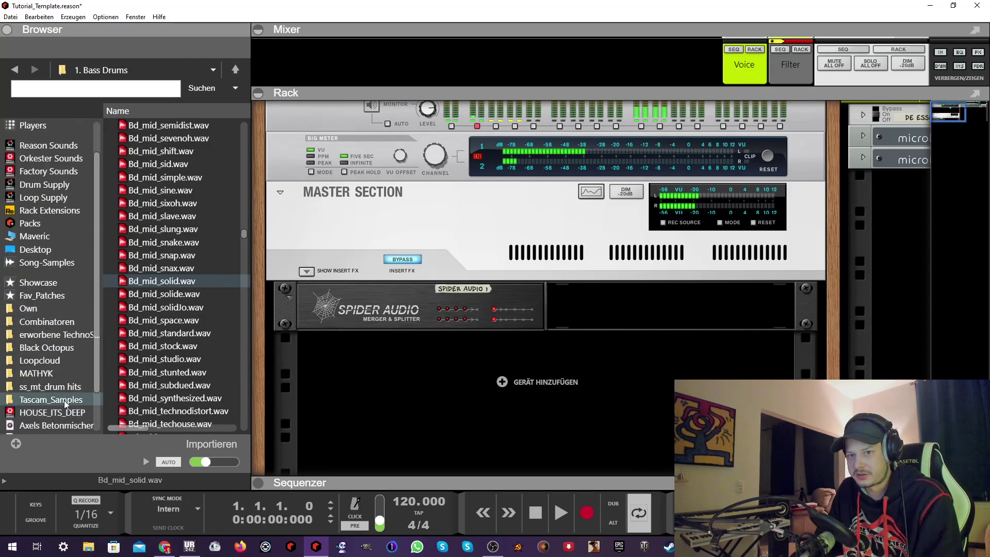
{"action": "left_click", "coordinate": [64, 400]}
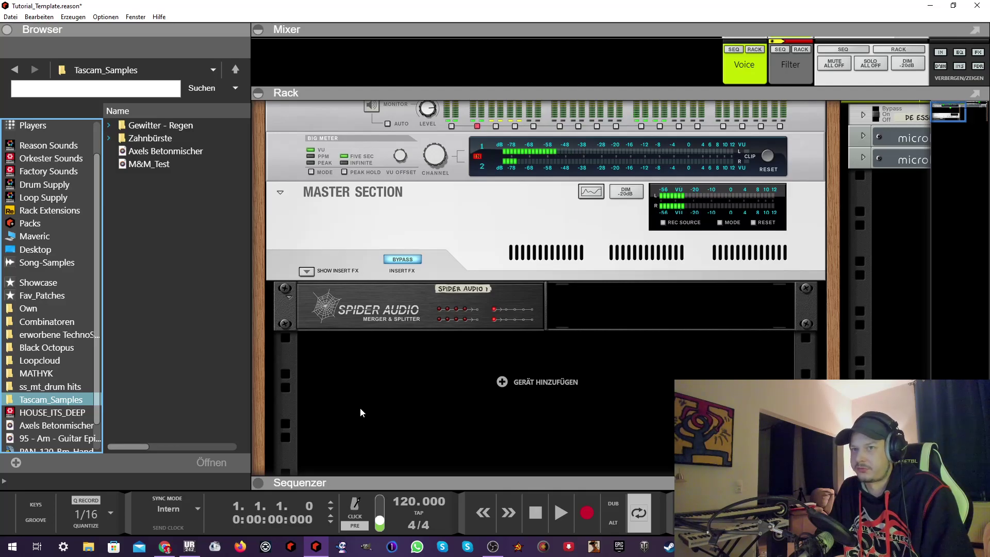
Add a Grain Sample Manipulator from the built-in instruments to the empty rack space below the Spider Audio device
{"action": "scroll", "coordinate": [52, 174], "scroll_direction": "up", "scroll_amount": 1}
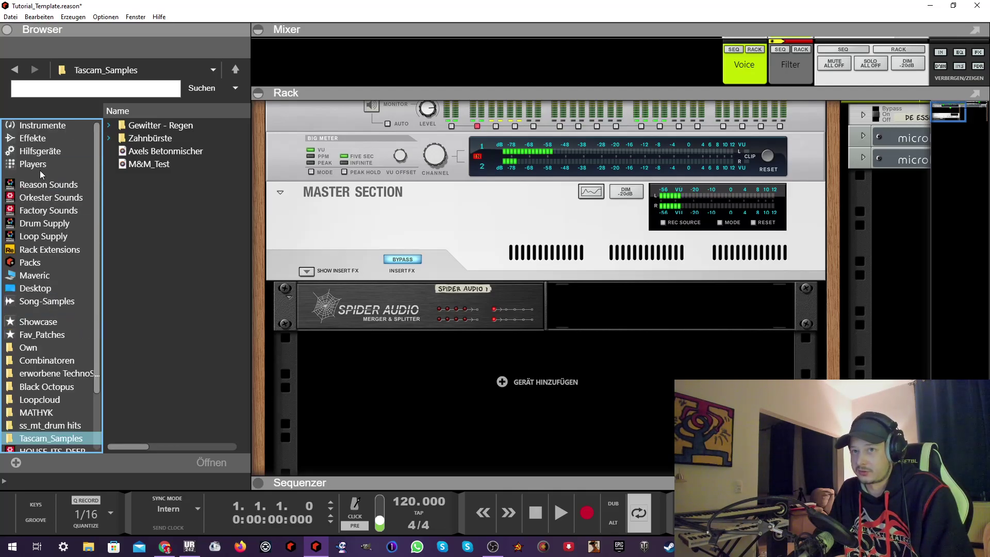
{"action": "left_click", "coordinate": [45, 128]}
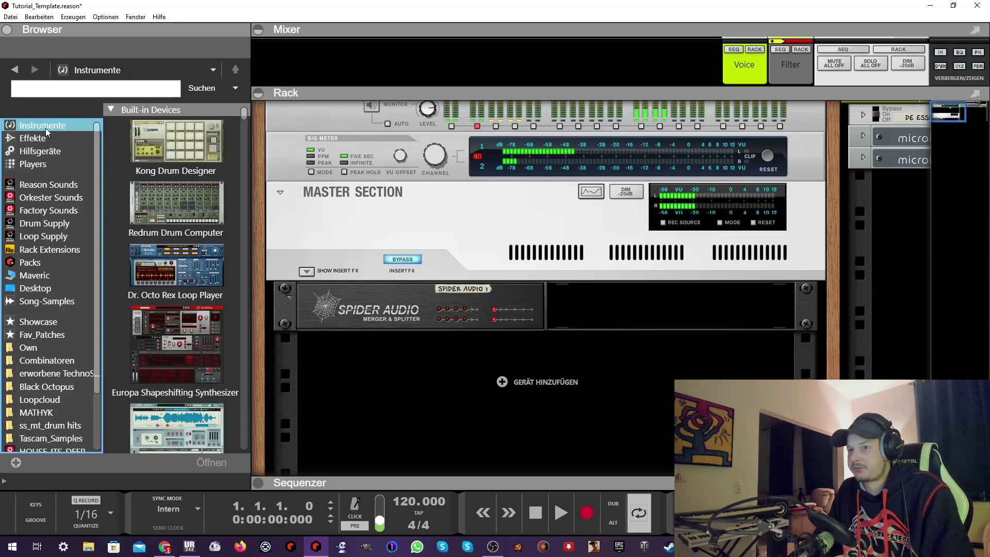
{"action": "scroll", "coordinate": [185, 305], "scroll_direction": "down", "scroll_amount": 3}
{"action": "left_click_drag", "start_coordinate": [186, 305], "coordinate": [531, 397]}
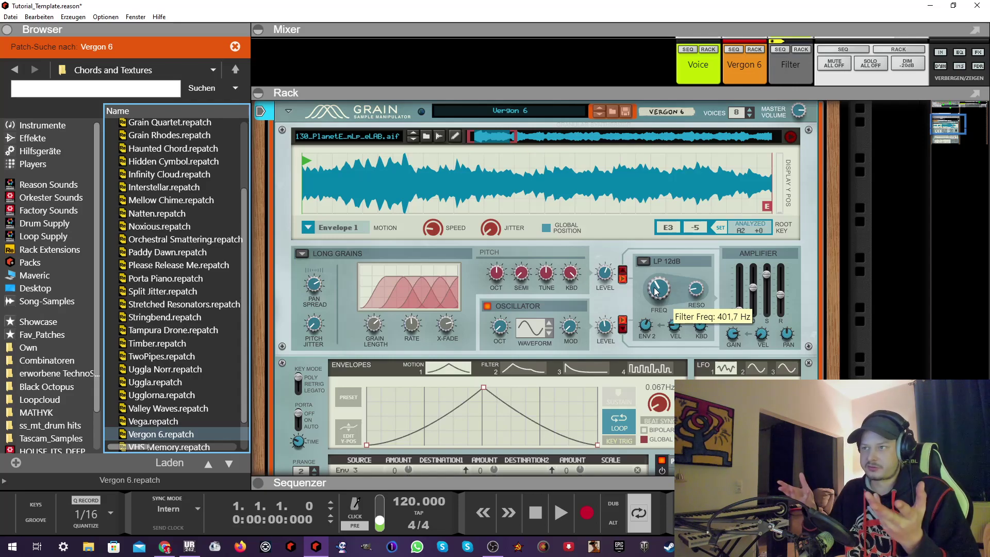
Look through Grain's Chords and Textures patches and go up to the Grain Sample Manipulator folder
{"action": "scroll", "coordinate": [546, 230], "scroll_direction": "up", "scroll_amount": 3}
{"action": "scroll", "coordinate": [542, 228], "scroll_direction": "down", "scroll_amount": 3}
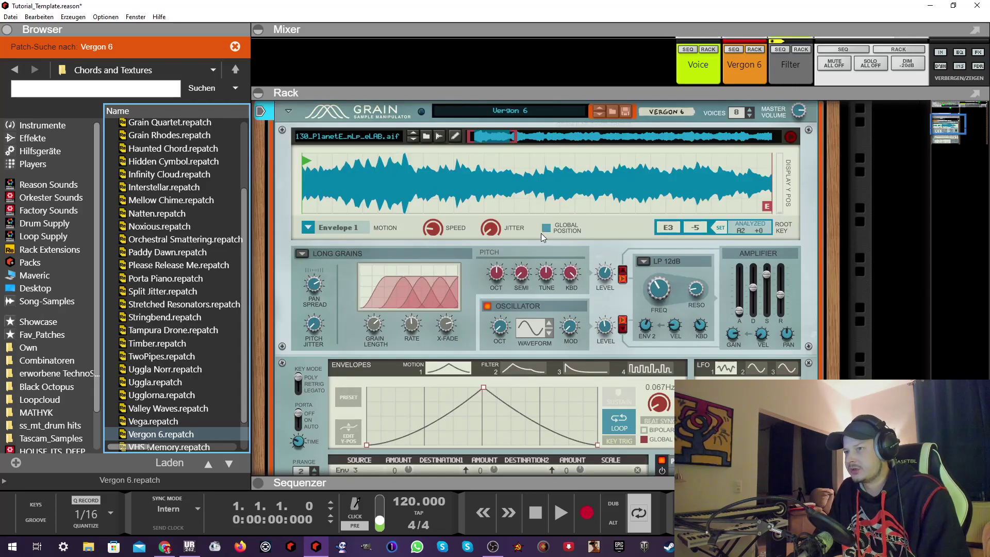
{"action": "scroll", "coordinate": [160, 220], "scroll_direction": "up", "scroll_amount": 3}
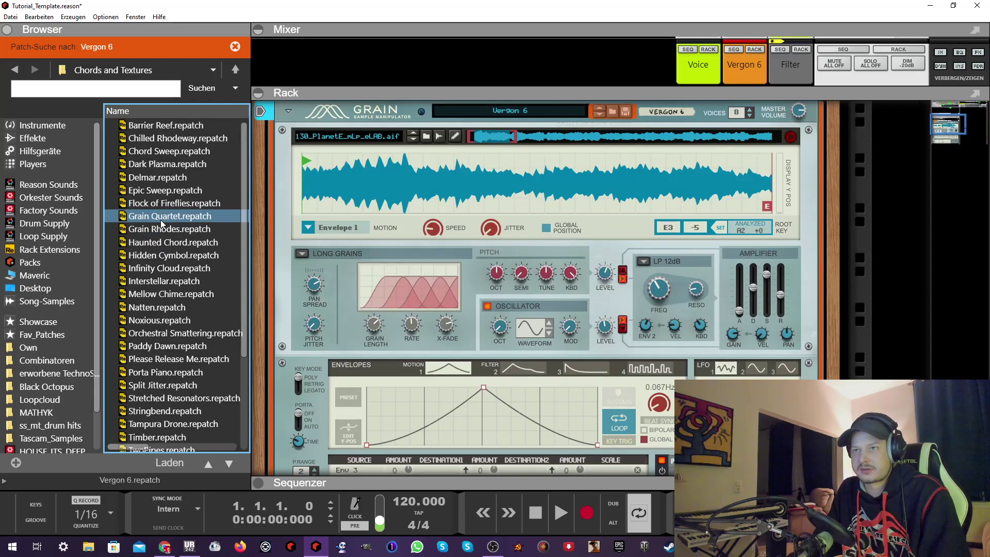
{"action": "left_click", "coordinate": [235, 69]}
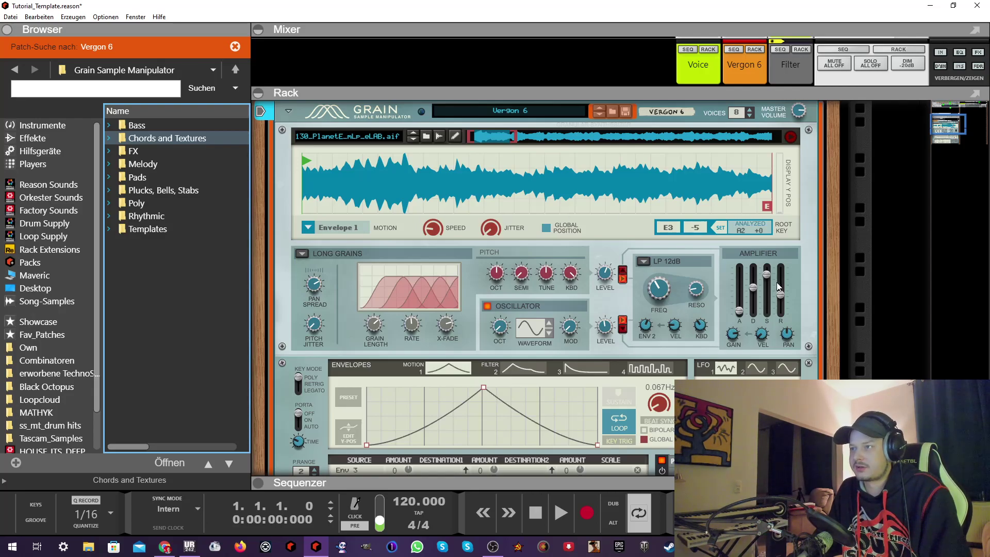
Switch off Grain's oscillator and load the Axels Betonmischer sample from the Tascam_Samples folder into Grain
{"action": "left_click", "coordinate": [487, 306]}
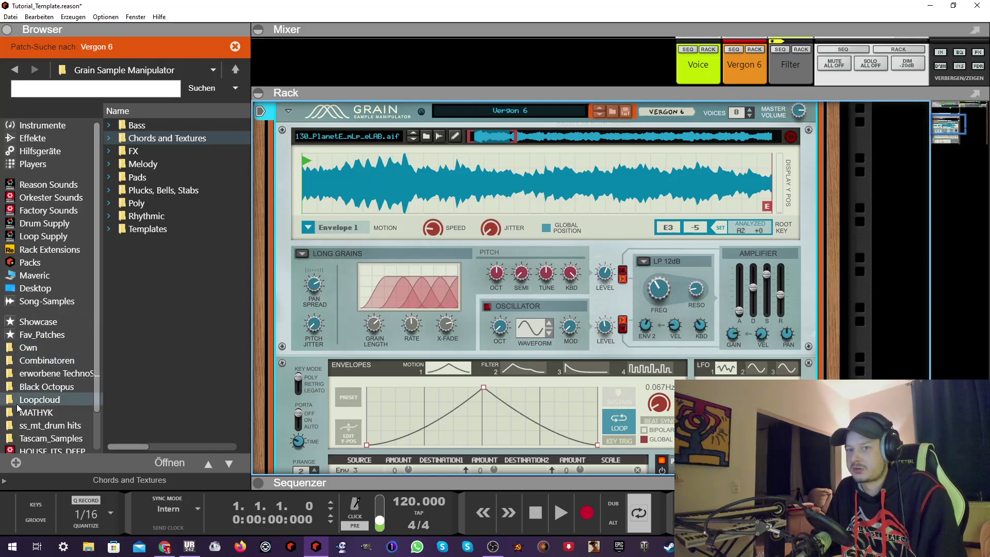
{"action": "scroll", "coordinate": [37, 376], "scroll_direction": "down", "scroll_amount": 2}
{"action": "left_click", "coordinate": [51, 395]}
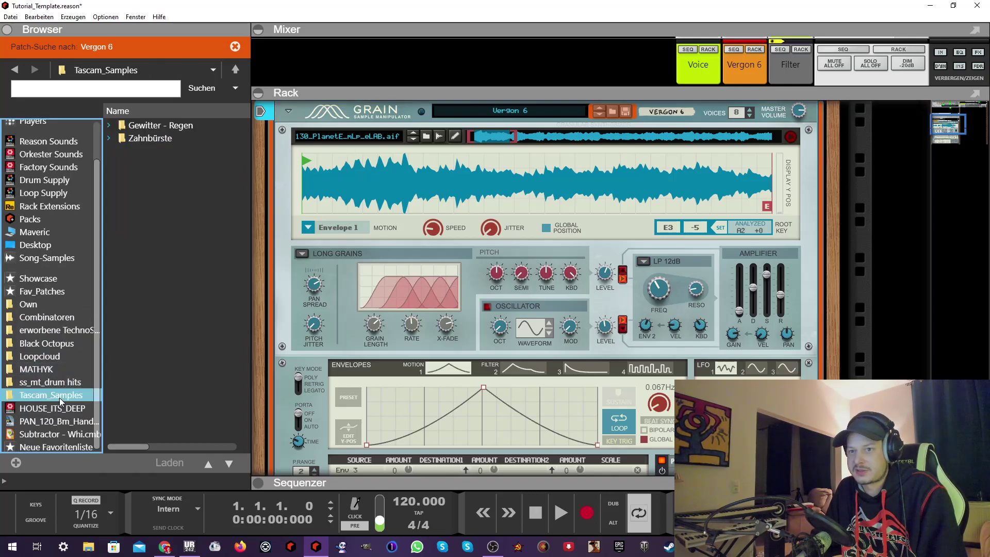
{"action": "left_click", "coordinate": [165, 151]}
{"action": "left_click_drag", "start_coordinate": [165, 150], "coordinate": [435, 176]}
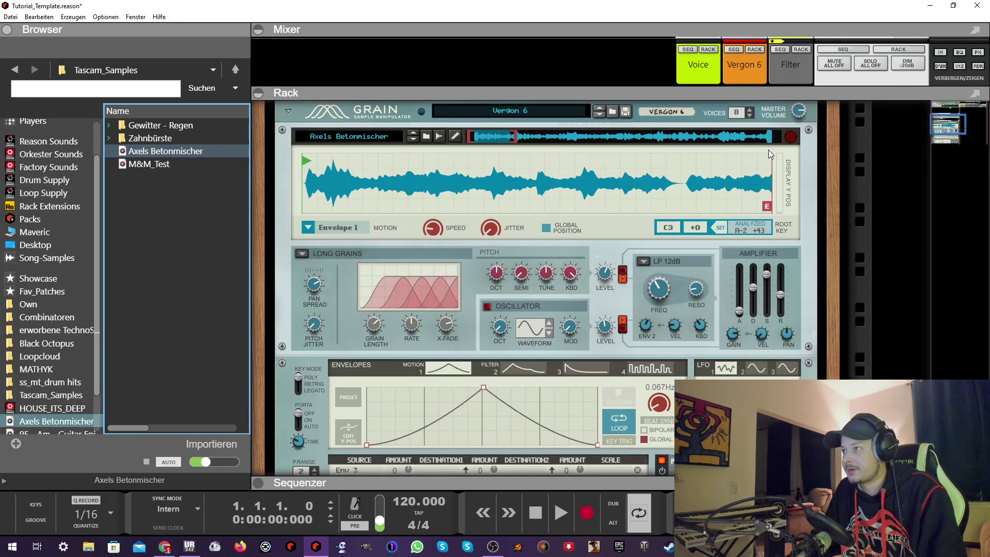
Hide the browser and open the on-screen computer keyboard for playing notes
{"action": "left_click", "coordinate": [795, 134]}
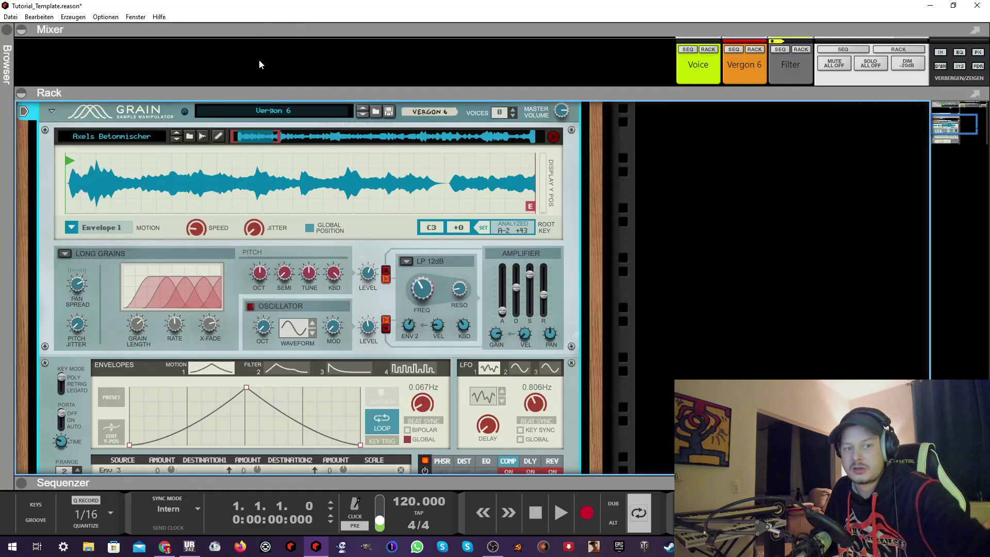
{"action": "left_click", "coordinate": [555, 137]}
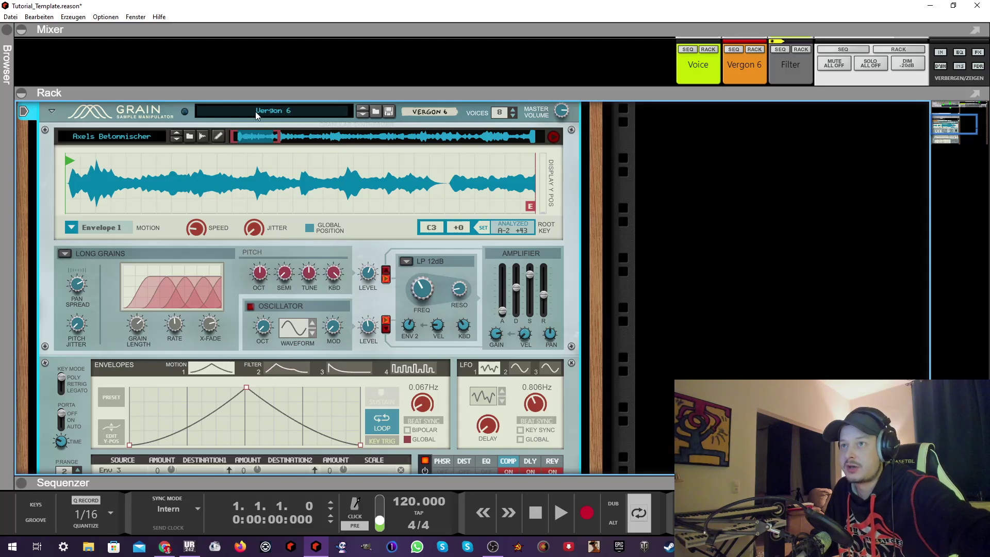
{"action": "key", "text": "F4"}
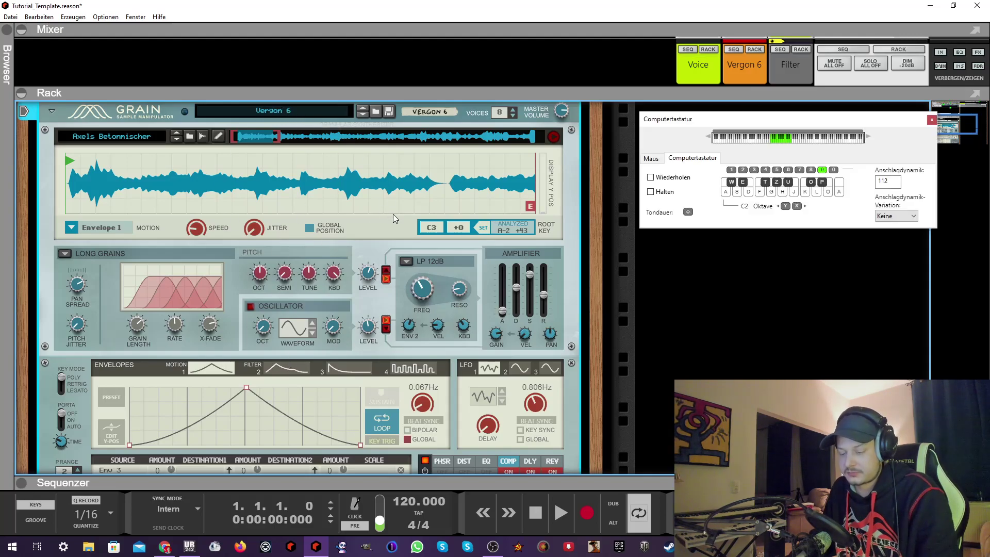
While playing a note, set the grain length to about 14.5 % and raise the amplifier's sustain to maximum
{"action": "key", "text": "g"}
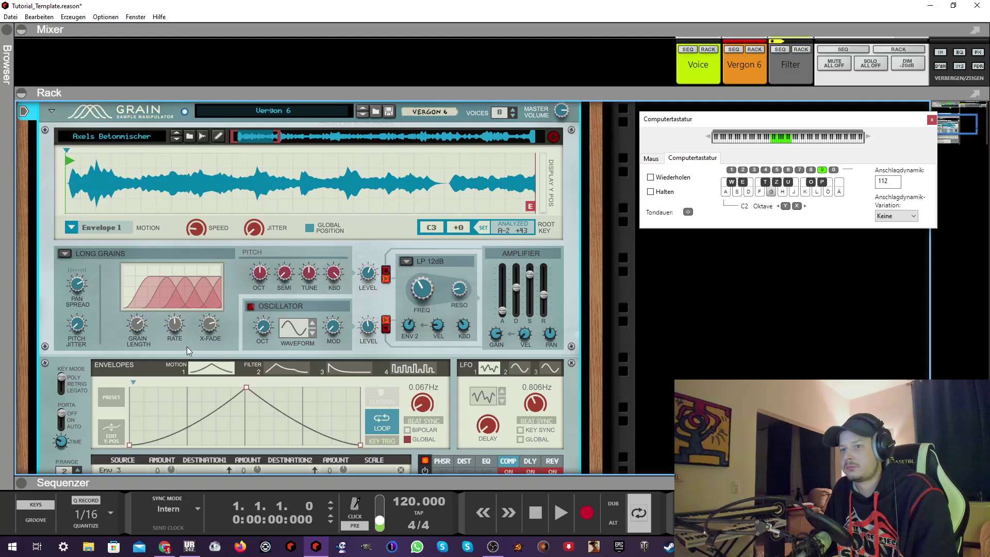
{"action": "mouse_move", "coordinate": [141, 342]}
{"action": "left_click_drag", "start_coordinate": [141, 342], "coordinate": [154, 378]}
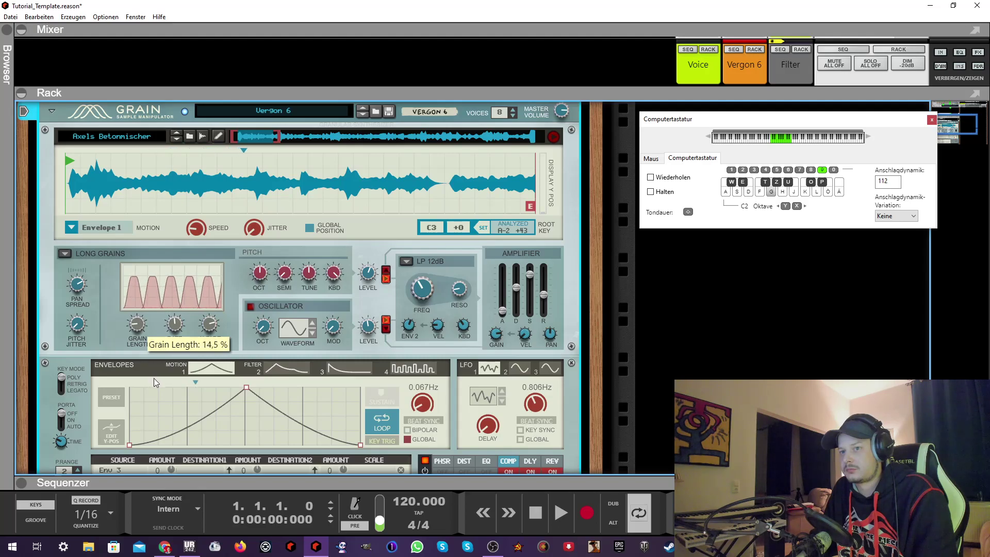
{"action": "left_click_drag", "start_coordinate": [529, 276], "coordinate": [531, 251]}
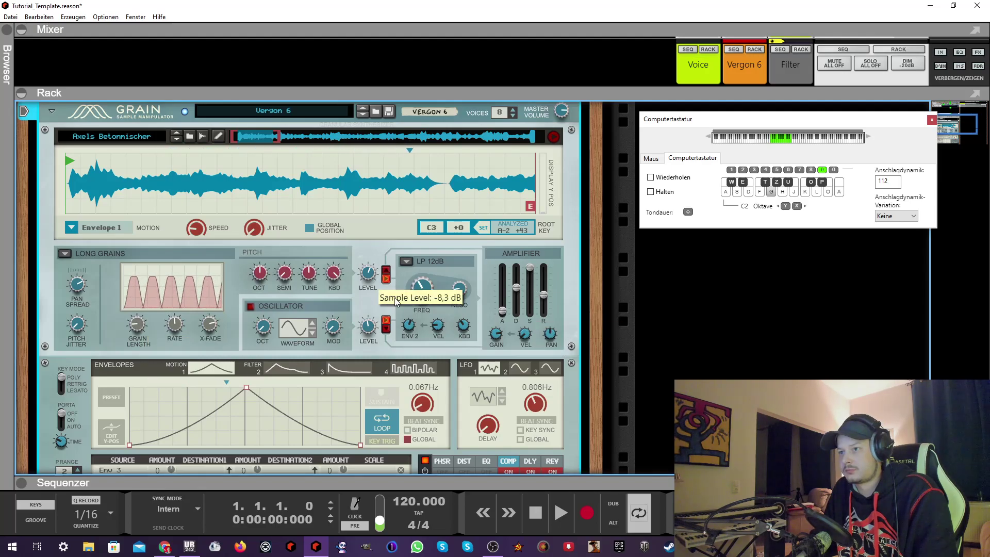
Raise the filter frequency and lower the grain rate while playing a note
{"action": "left_click_drag", "start_coordinate": [422, 288], "coordinate": [425, 259]}
{"action": "key", "text": "g"}
{"action": "mouse_move", "coordinate": [172, 332]}
{"action": "left_mouse_down"}
{"action": "mouse_move", "coordinate": [179, 328]}
{"action": "mouse_move", "coordinate": [185, 359]}
{"action": "mouse_move", "coordinate": [178, 289]}
{"action": "mouse_move", "coordinate": [181, 309]}
{"action": "mouse_move", "coordinate": [139, 309]}
{"action": "mouse_move", "coordinate": [146, 302]}
{"action": "mouse_move", "coordinate": [155, 334]}
{"action": "mouse_move", "coordinate": [182, 347]}
{"action": "left_mouse_up"}
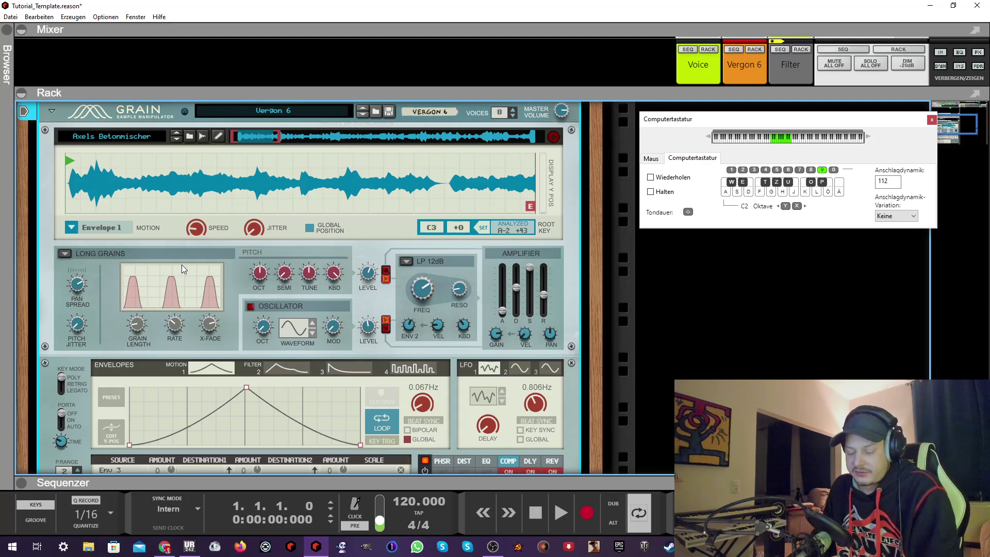
Show the browser again and display Grain's patch list, keeping the computer keyboard window clear of it
{"action": "key", "text": "F3"}
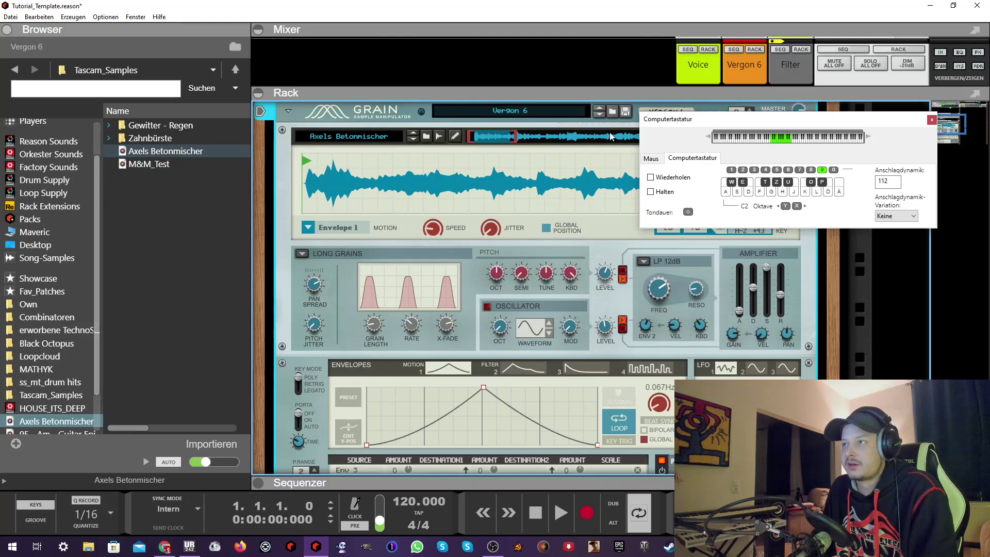
{"action": "left_click_drag", "start_coordinate": [880, 122], "coordinate": [138, 249]}
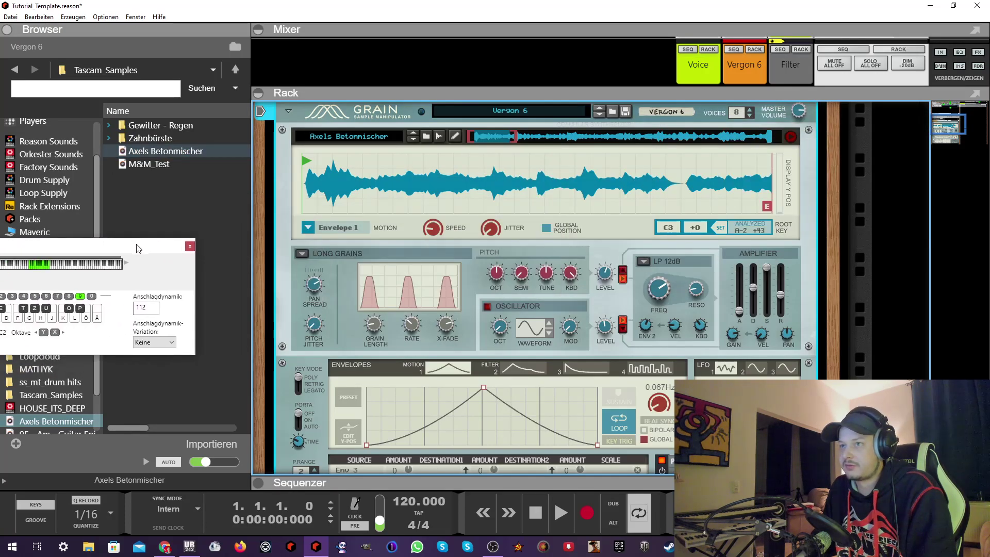
{"action": "left_click", "coordinate": [612, 112]}
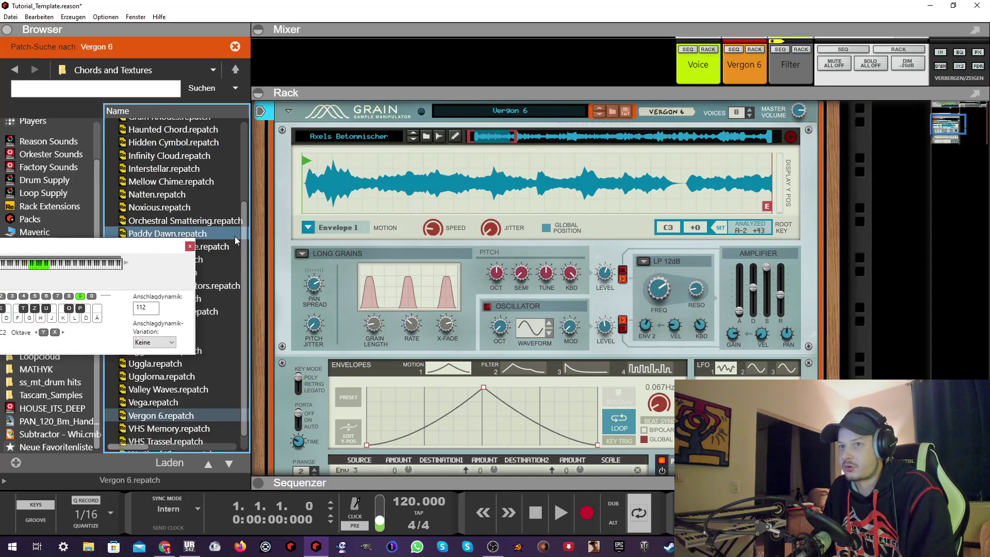
{"action": "left_click_drag", "start_coordinate": [164, 254], "coordinate": [808, 348]}
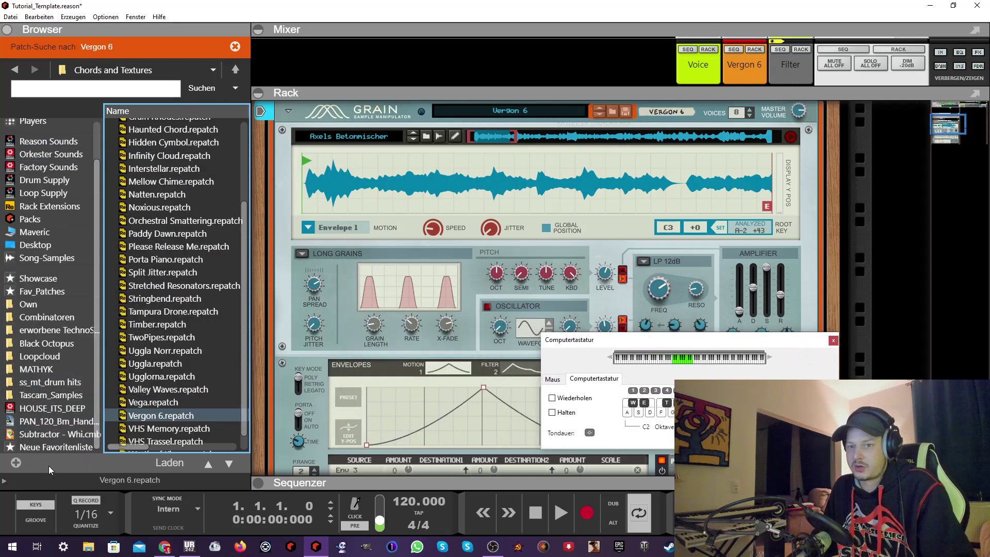
View the Tascam_Samples folder and end the patch search for Grain
{"action": "left_click", "coordinate": [62, 394]}
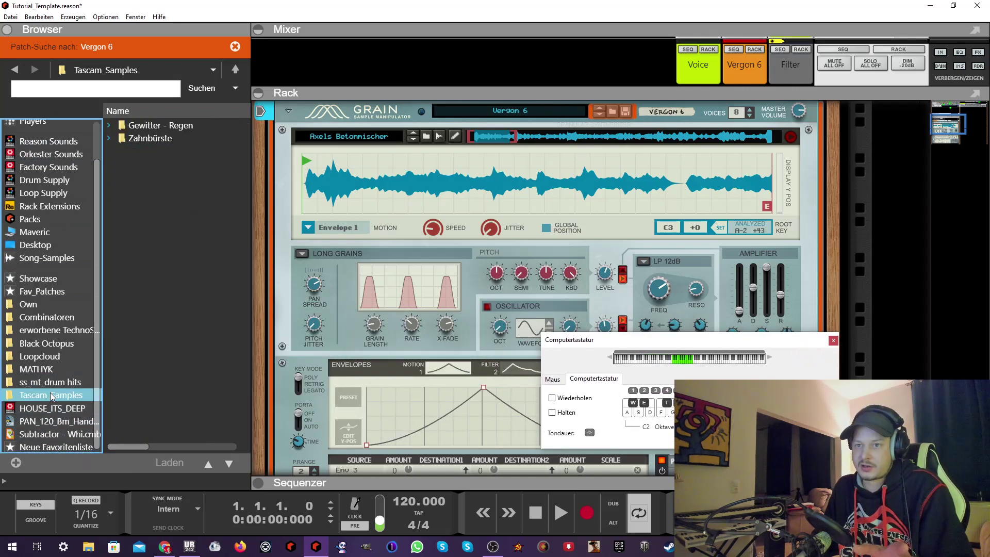
{"action": "left_click", "coordinate": [926, 232]}
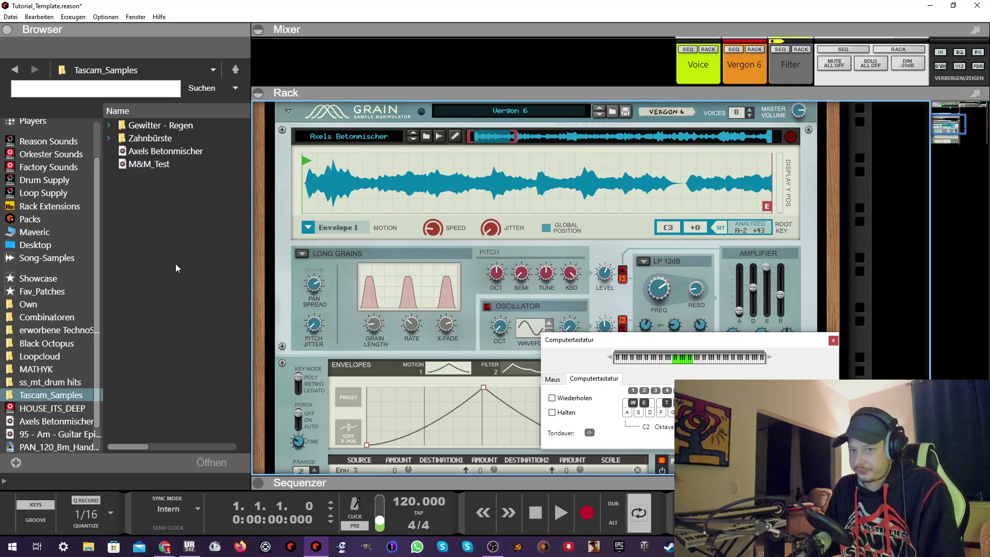
Load the Grain Quartet patch from the Chords and Textures folder into Grain
{"action": "left_click", "coordinate": [614, 113]}
{"action": "scroll", "coordinate": [170, 258], "scroll_direction": "up", "scroll_amount": 3}
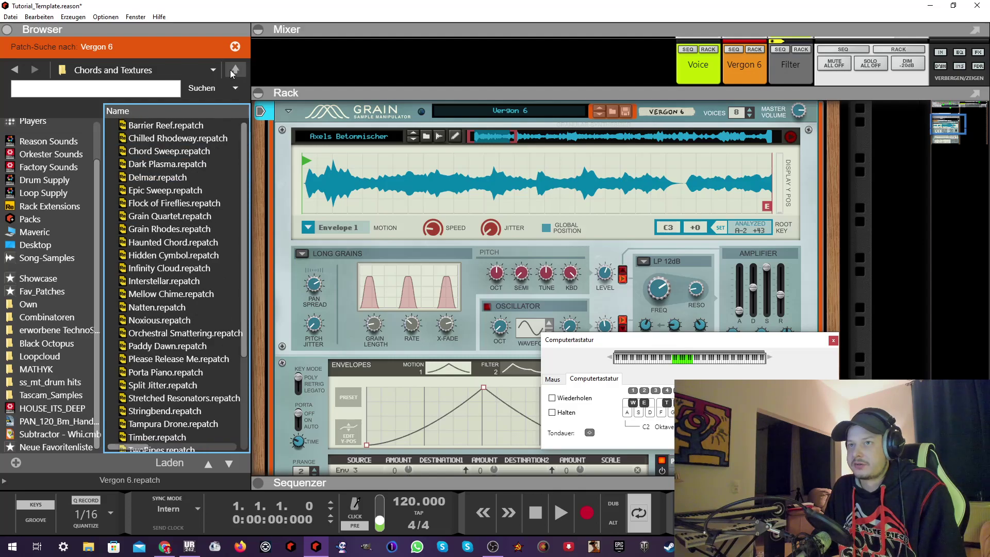
{"action": "left_click", "coordinate": [235, 70]}
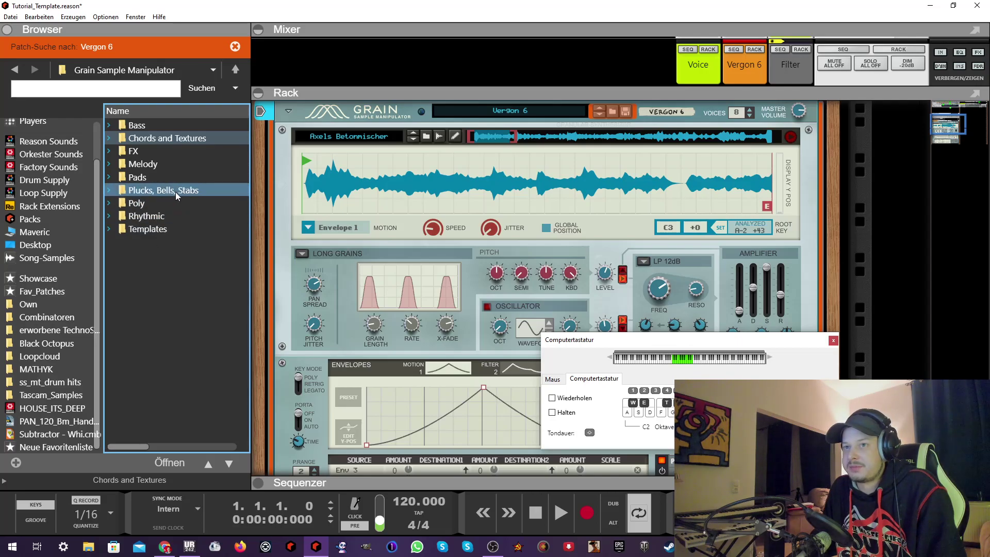
{"action": "double_click", "coordinate": [194, 138]}
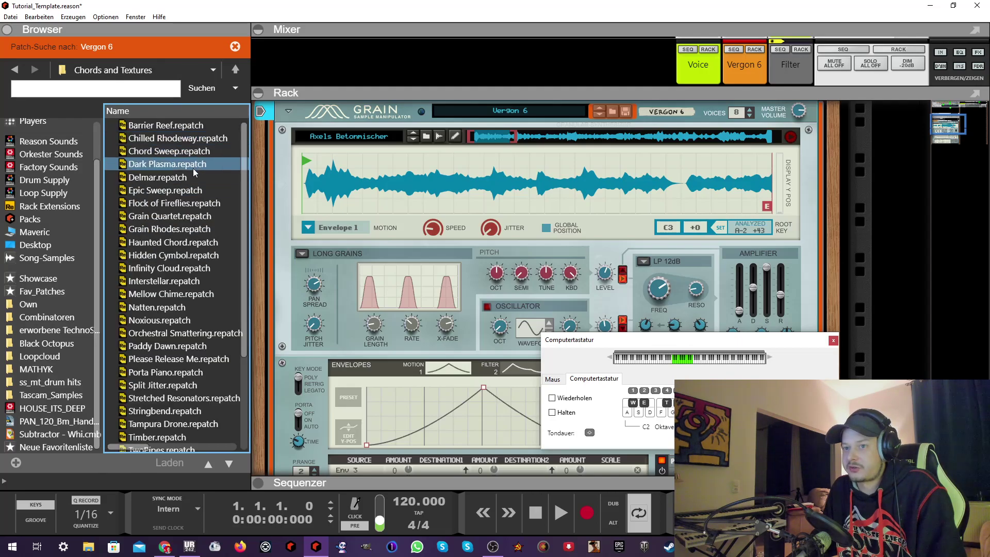
{"action": "scroll", "coordinate": [191, 170], "scroll_direction": "down", "scroll_amount": 5}
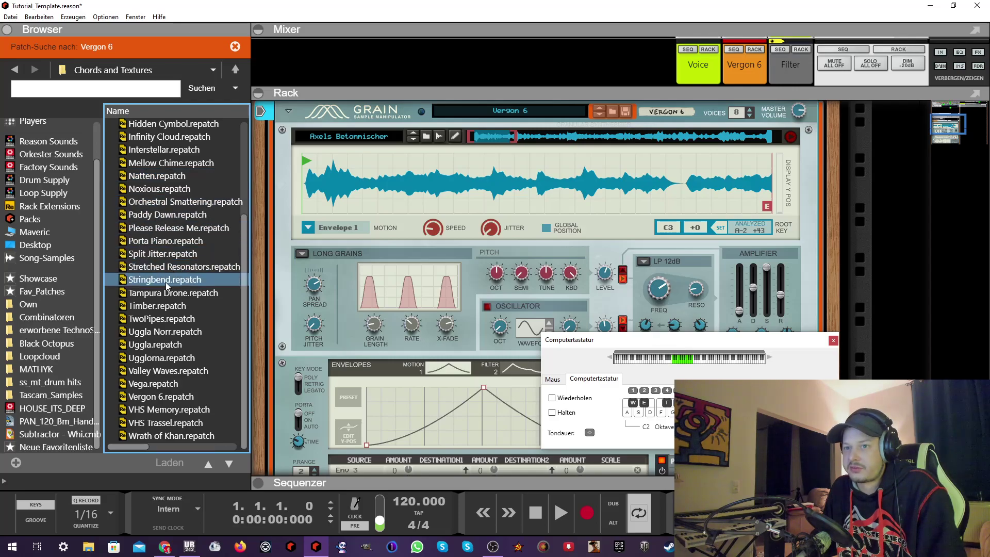
{"action": "scroll", "coordinate": [172, 244], "scroll_direction": "up", "scroll_amount": 2}
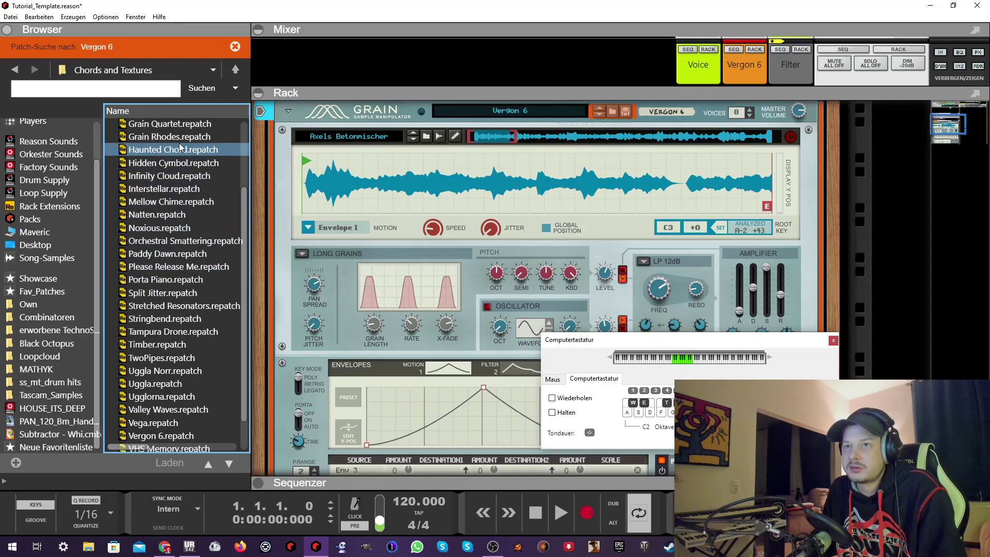
{"action": "left_click_drag", "start_coordinate": [169, 126], "coordinate": [464, 217]}
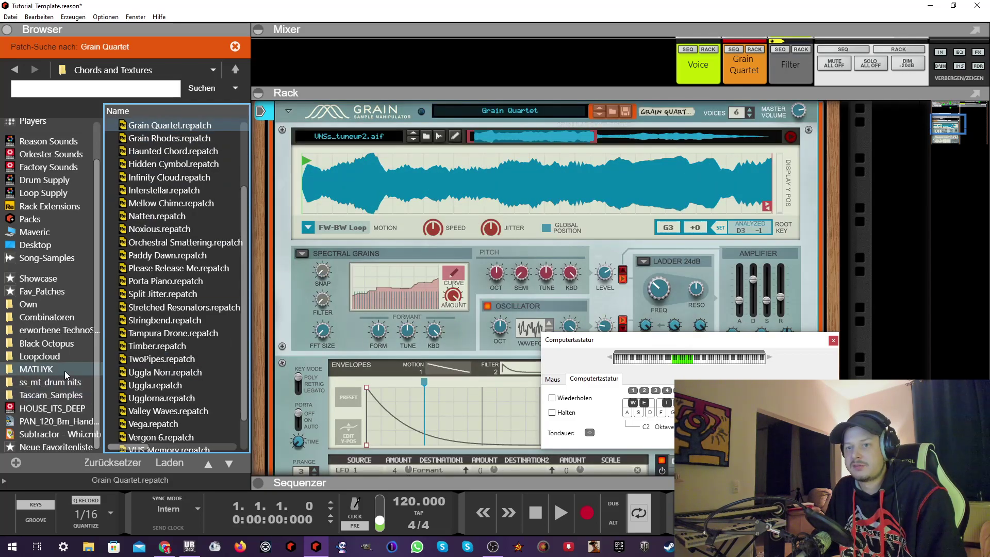
Replace the patch's sample with Axels Betonmischer from Tascam_Samples and move the computer keyboard window off Grain's lower controls
{"action": "left_click", "coordinate": [37, 395]}
{"action": "left_click_drag", "start_coordinate": [149, 151], "coordinate": [399, 188]}
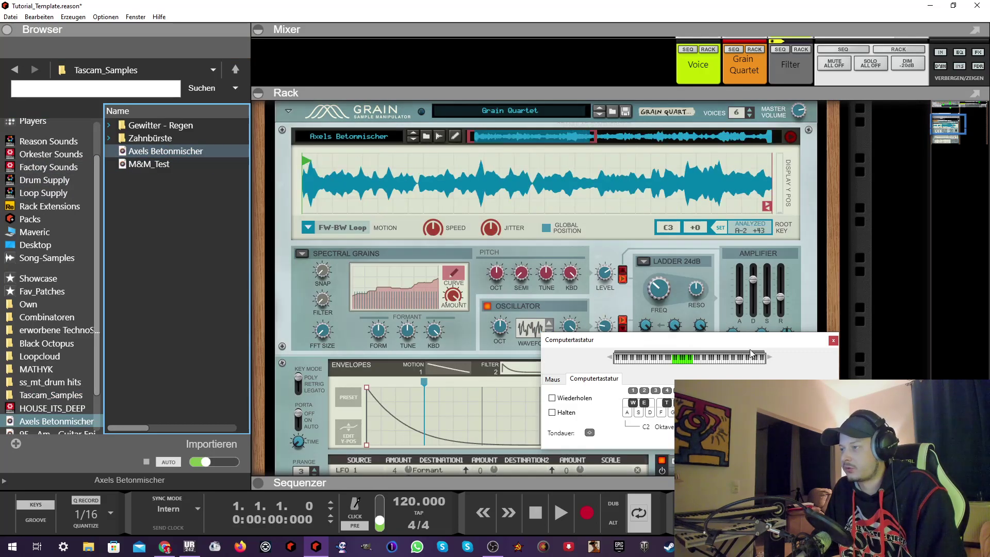
{"action": "left_click_drag", "start_coordinate": [773, 345], "coordinate": [287, 121]}
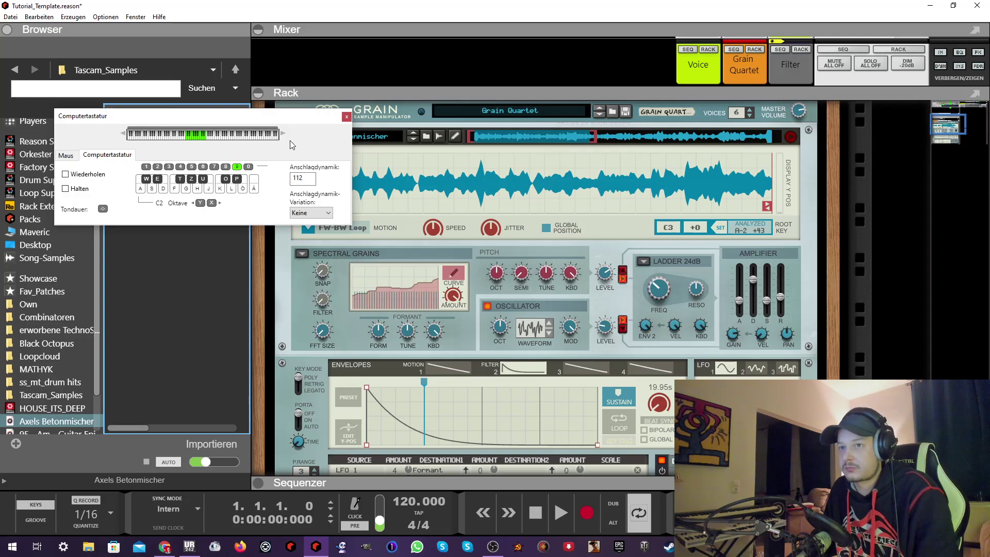
Stop the sample preview and audition the Grain Quartet patch by playing two different notes
{"action": "left_click", "coordinate": [147, 462]}
{"action": "key", "text": "g"}
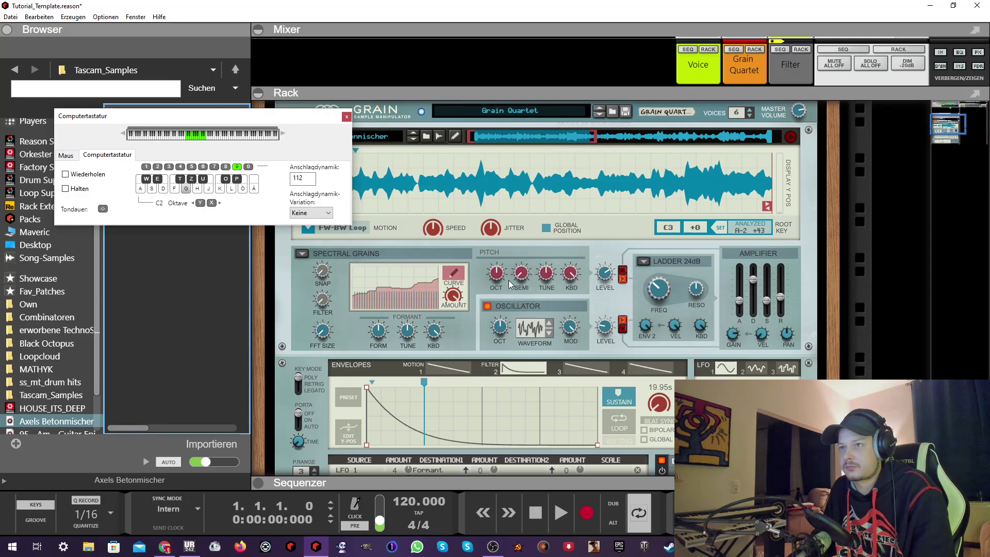
{"action": "key", "text": "d"}
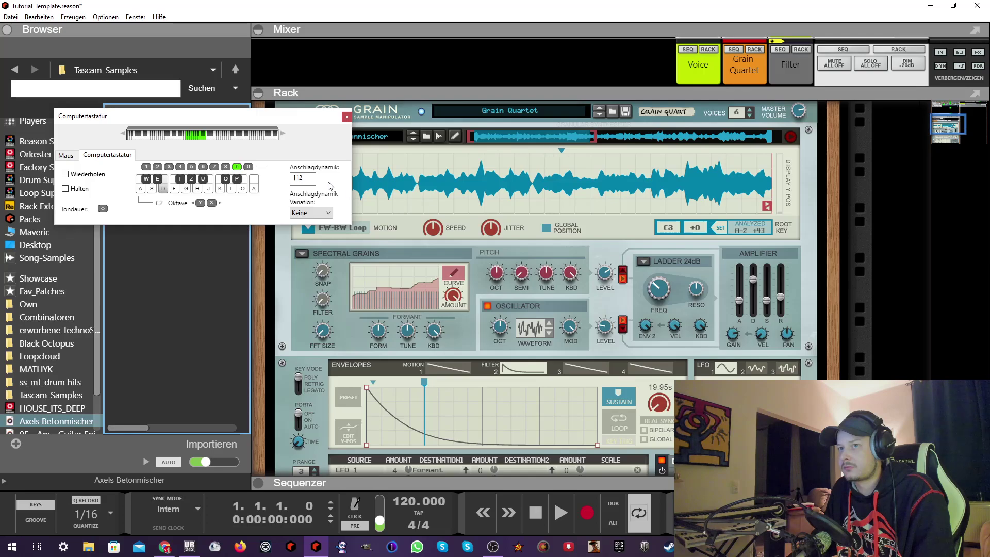
Select the Grain device, lower the computer keyboard's range to C0 and audition a low note
{"action": "left_click", "coordinate": [670, 294]}
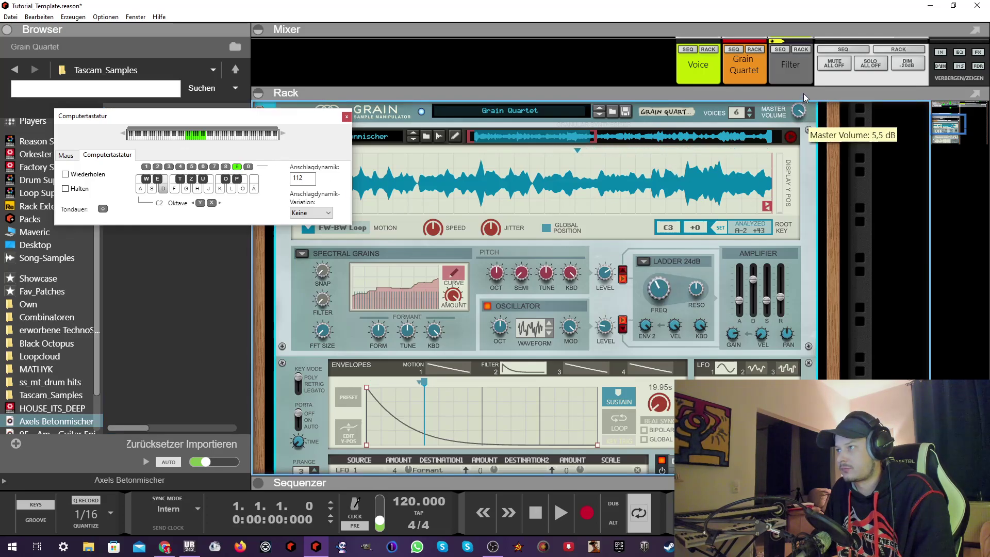
{"action": "key", "text": "y"}
{"action": "key", "text": "y"}
{"action": "key", "text": "g"}
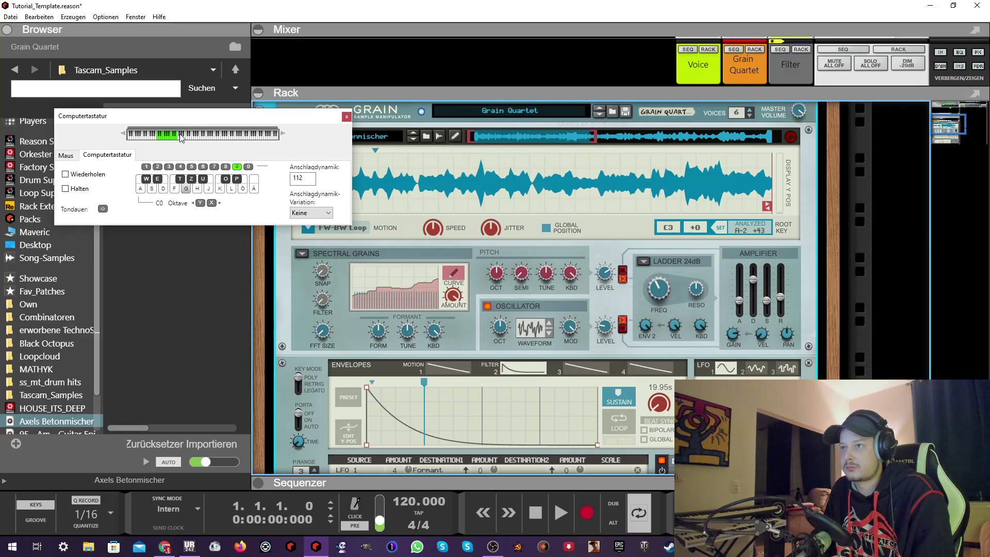
Turn off Grain's oscillator and audition the sample alone with two low notes
{"action": "left_click", "coordinate": [487, 306]}
{"action": "key", "text": "g"}
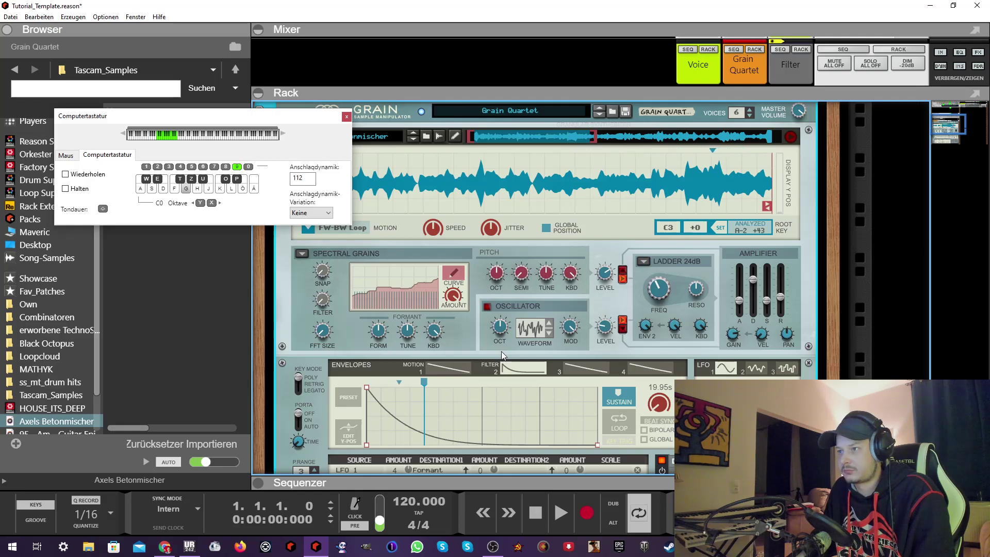
{"action": "key", "text": "d"}
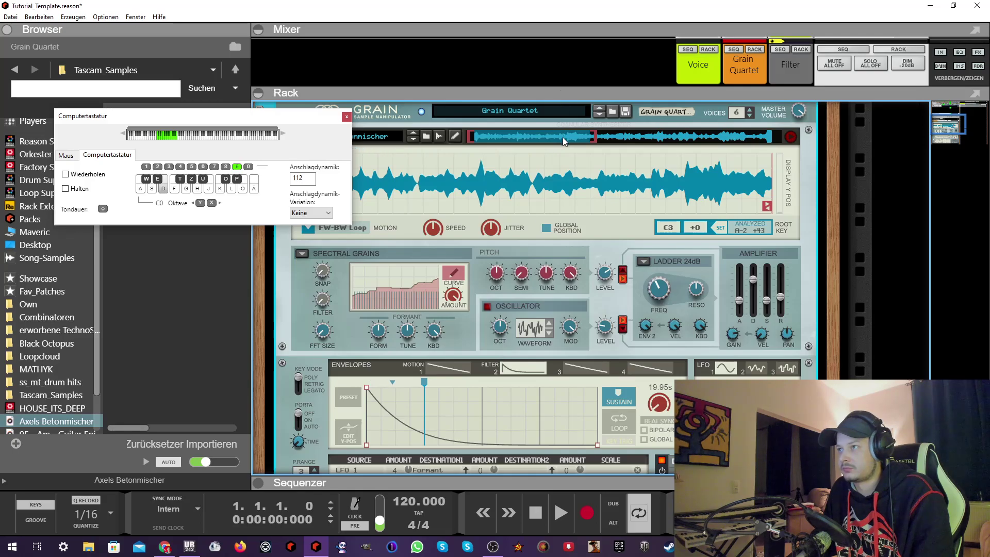
Shift Grain's sample range to a later section and audition it in the C0 octave and in the C2 octave
{"action": "left_click_drag", "start_coordinate": [559, 134], "coordinate": [660, 135]}
{"action": "key", "text": "g"}
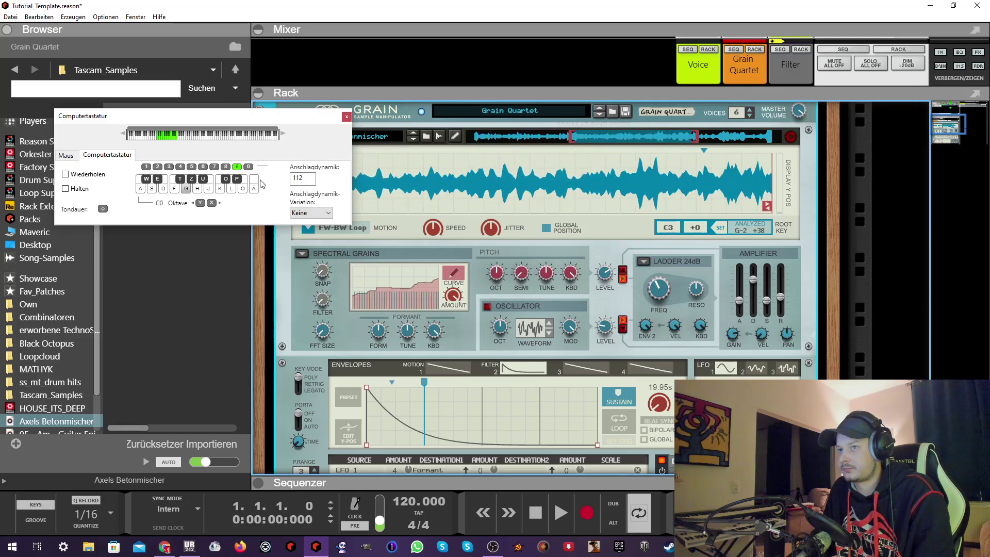
{"action": "left_click", "coordinate": [202, 136]}
{"action": "key", "text": "g"}
{"action": "key", "text": "d"}
{"action": "left_click", "coordinate": [198, 138]}
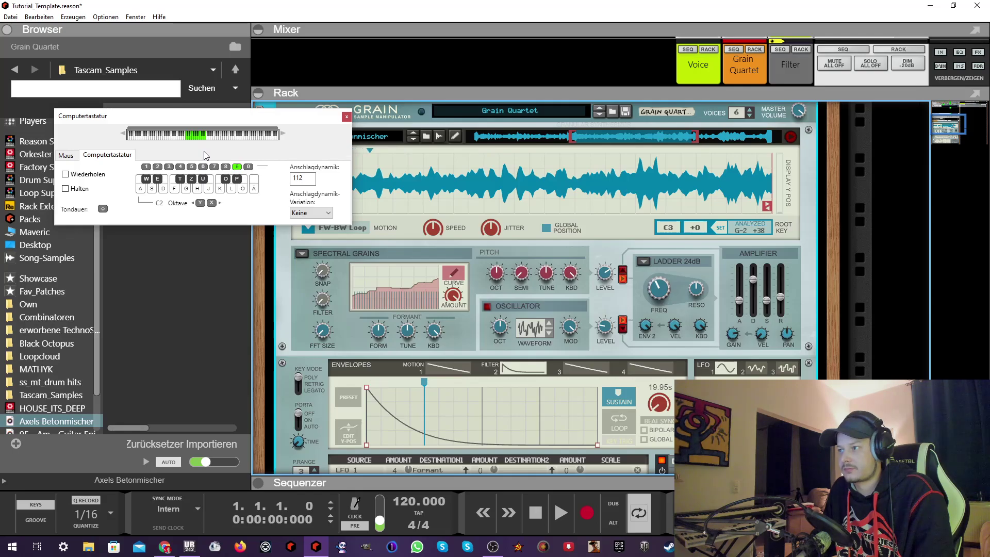
{"action": "key", "text": "g"}
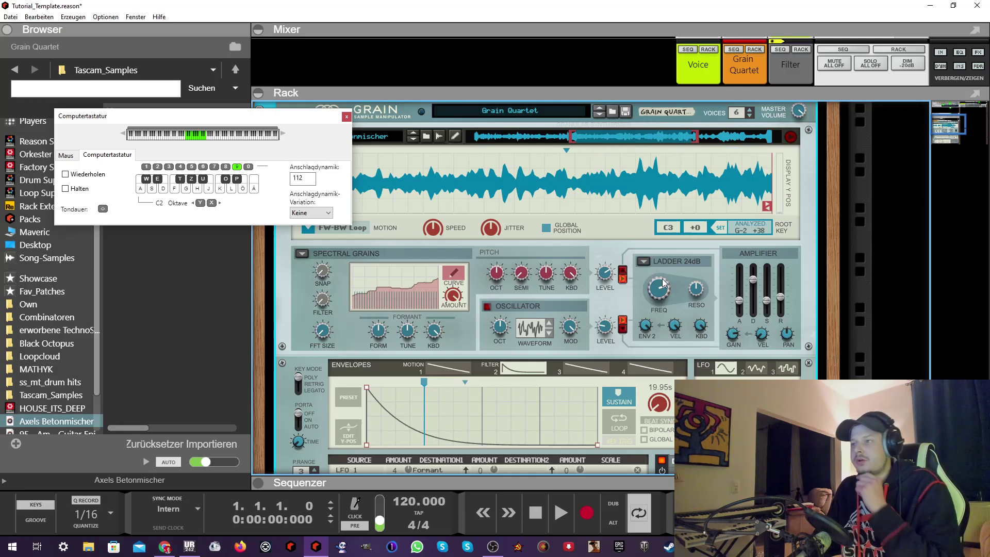
Close the computer keyboard window and delete the Grain Quartet instrument from the rack
{"action": "mouse_move", "coordinate": [664, 282]}
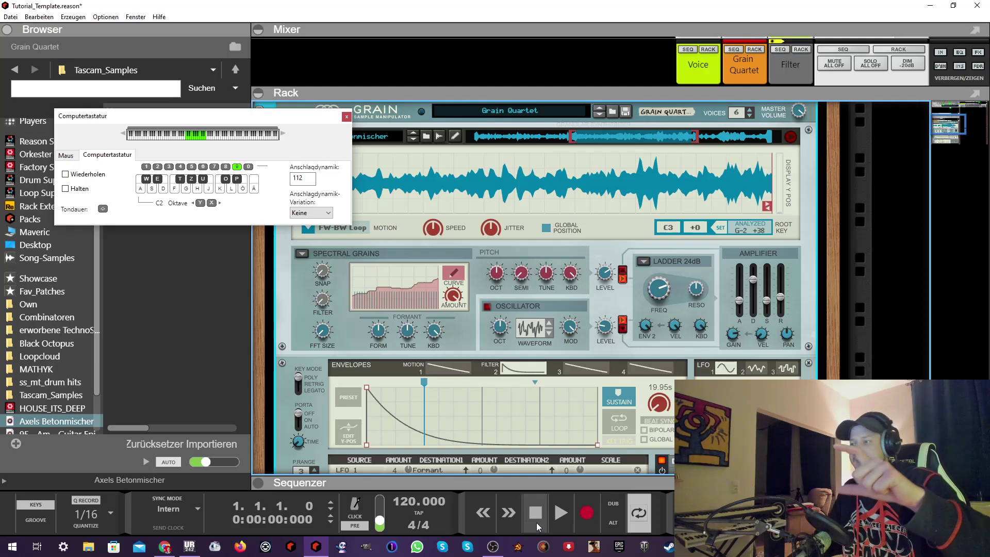
{"action": "scroll", "coordinate": [622, 387], "scroll_direction": "down", "scroll_amount": 2}
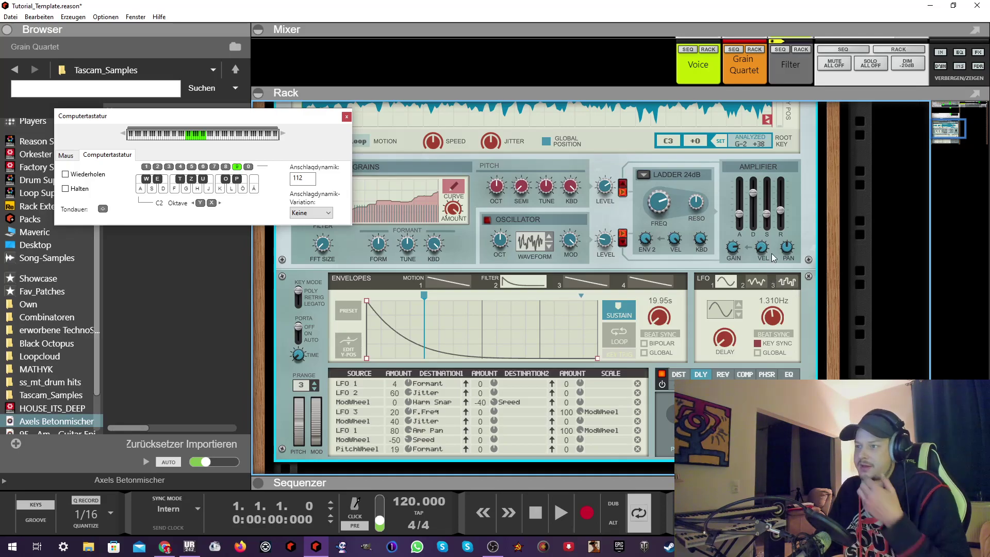
{"action": "scroll", "coordinate": [778, 255], "scroll_direction": "up", "scroll_amount": 2}
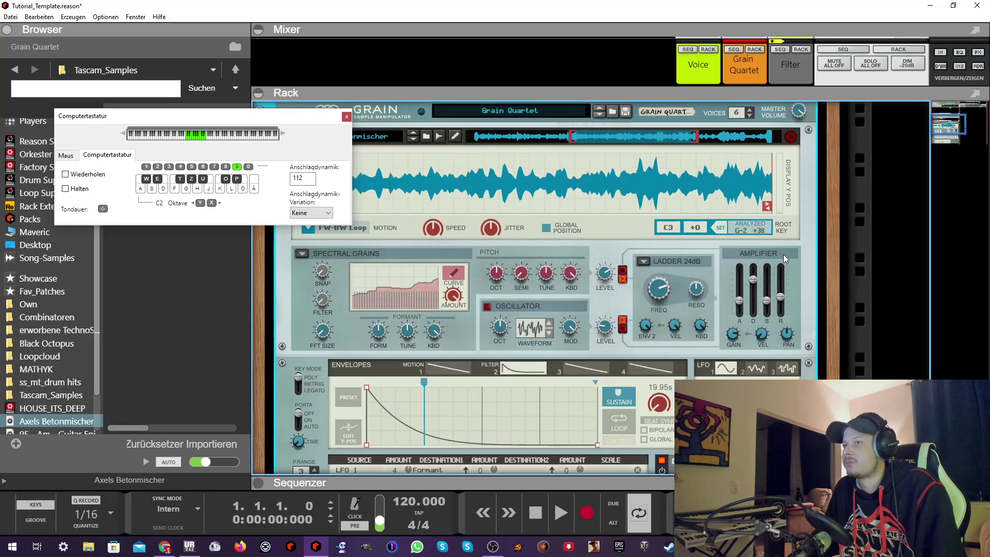
{"action": "left_click", "coordinate": [345, 118]}
{"action": "scroll", "coordinate": [435, 261], "scroll_direction": "up", "scroll_amount": 2}
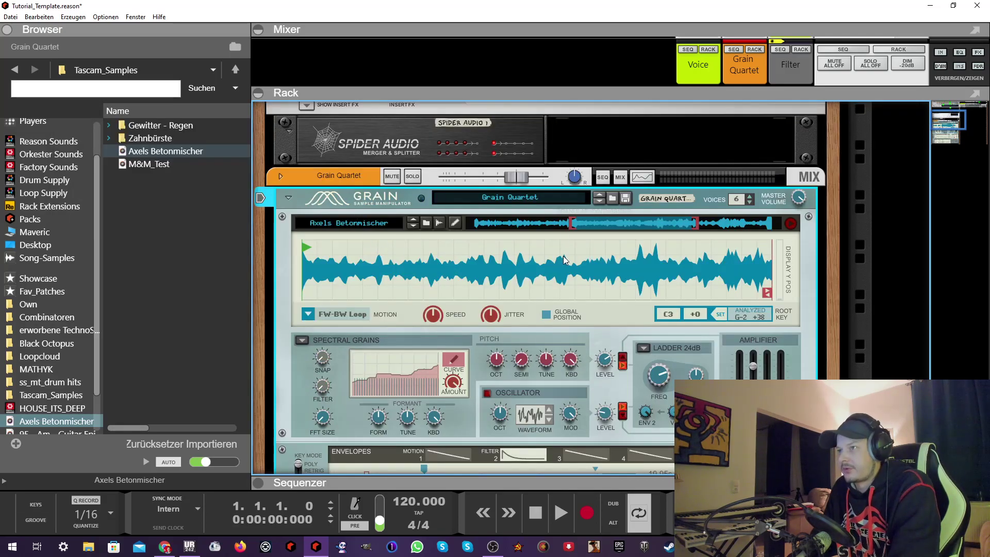
{"action": "key", "text": "Delete"}
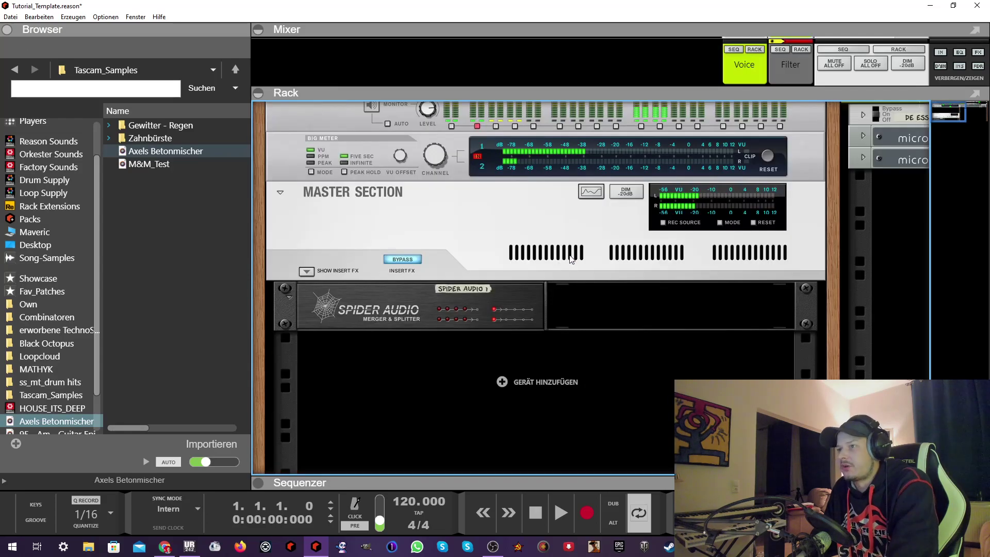
Add the Mimic Creative Sampler from the built-in instruments to the empty rack space below the Spider Audio merger
{"action": "scroll", "coordinate": [71, 209], "scroll_direction": "up", "scroll_amount": 2}
{"action": "left_click", "coordinate": [42, 125]}
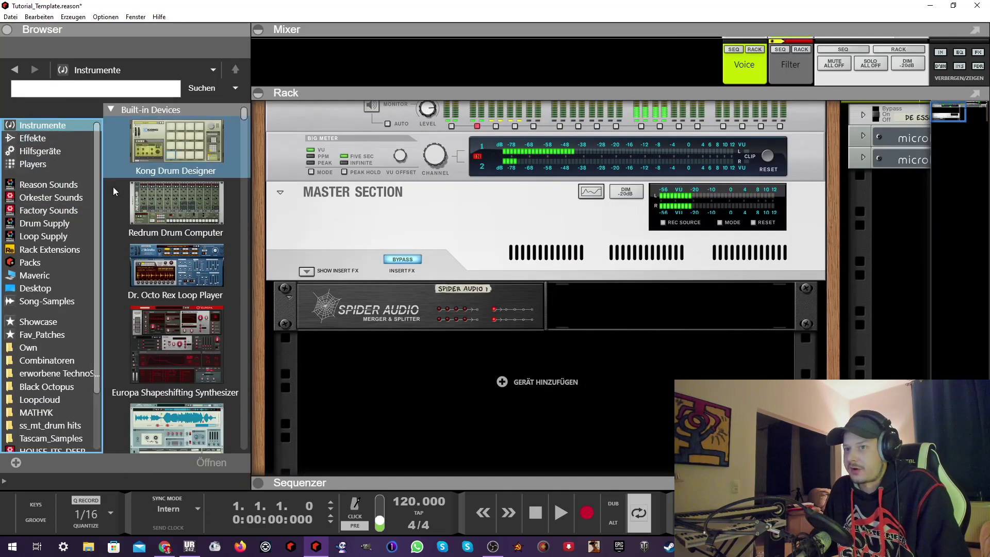
{"action": "scroll", "coordinate": [159, 308], "scroll_direction": "down", "scroll_amount": 5}
{"action": "left_click_drag", "start_coordinate": [158, 308], "coordinate": [453, 400]}
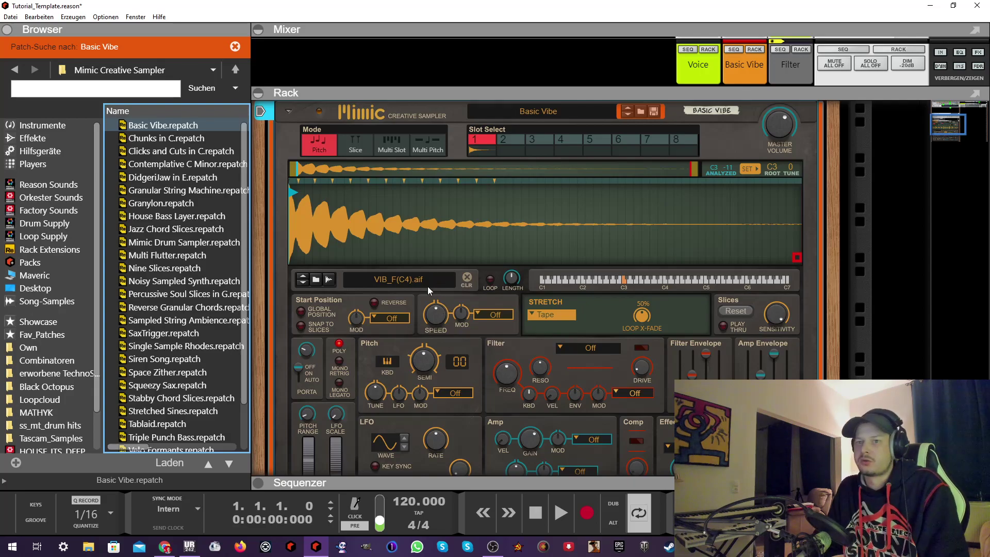
Load the Axels Betonmischer sample from the Tascam_Samples folder into Mimic's slot 1
{"action": "scroll", "coordinate": [74, 335], "scroll_direction": "down", "scroll_amount": 3}
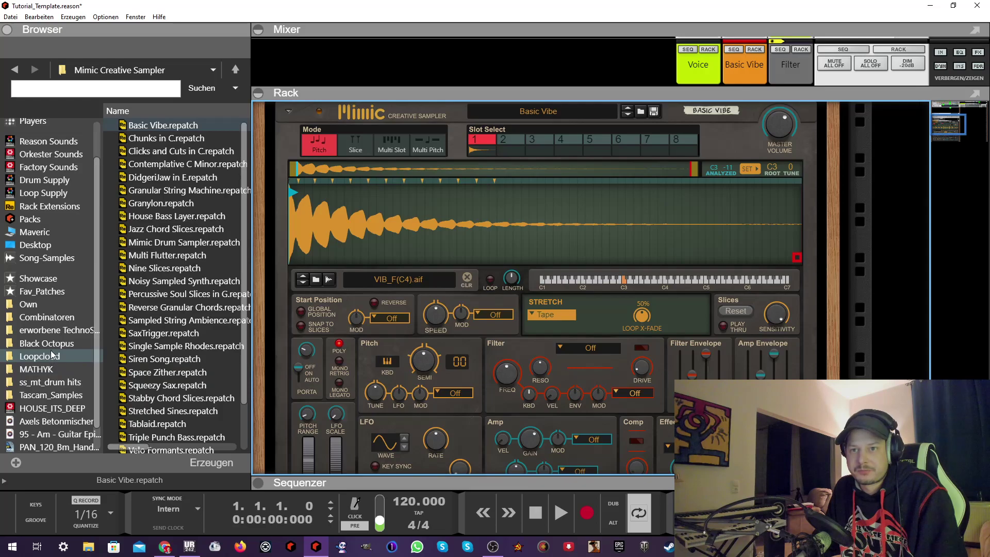
{"action": "left_click", "coordinate": [36, 396]}
{"action": "left_click_drag", "start_coordinate": [164, 151], "coordinate": [545, 294]}
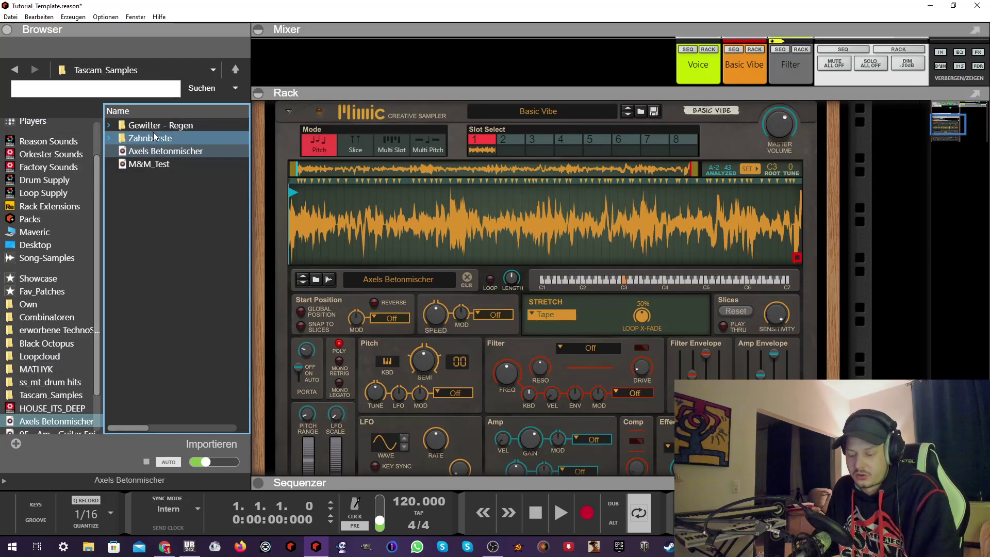
Hide the browser, then switch Mimic to Slice mode with Granular stretch
{"action": "key", "text": "F3"}
{"action": "left_click", "coordinate": [119, 142]}
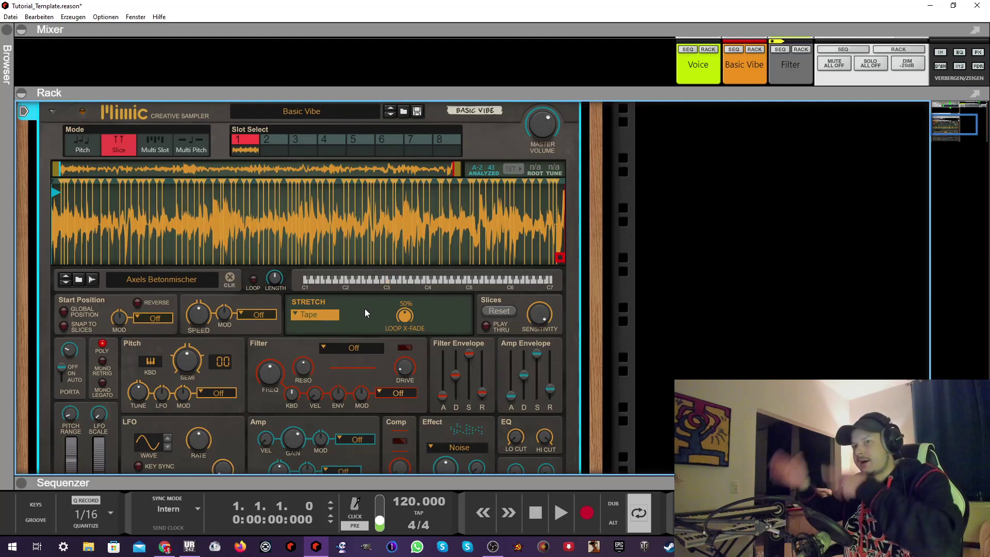
{"action": "left_click", "coordinate": [306, 318]}
{"action": "left_click", "coordinate": [325, 370]}
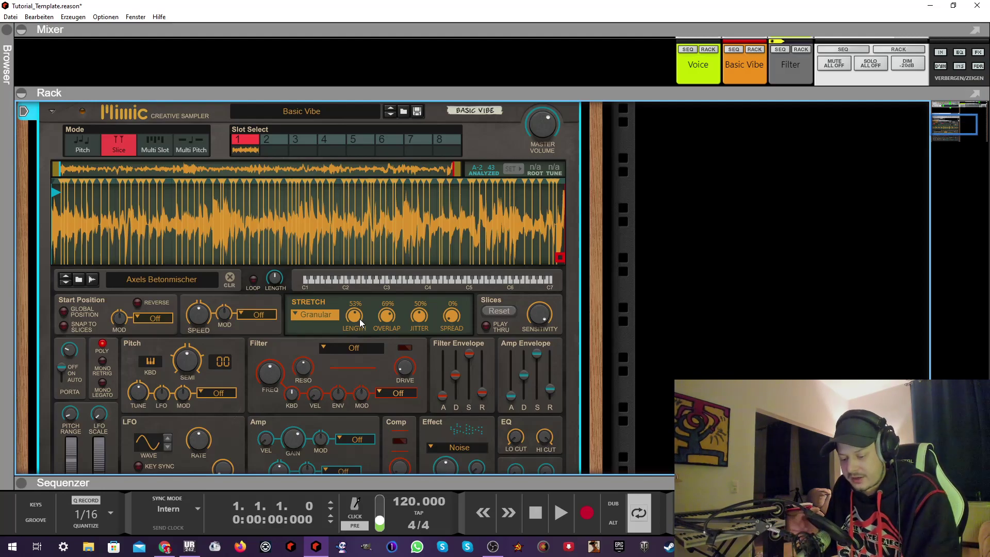
Show the computer keyboard window clear of Mimic's controls and audition the sample slices with several notes
{"action": "key", "text": "F4"}
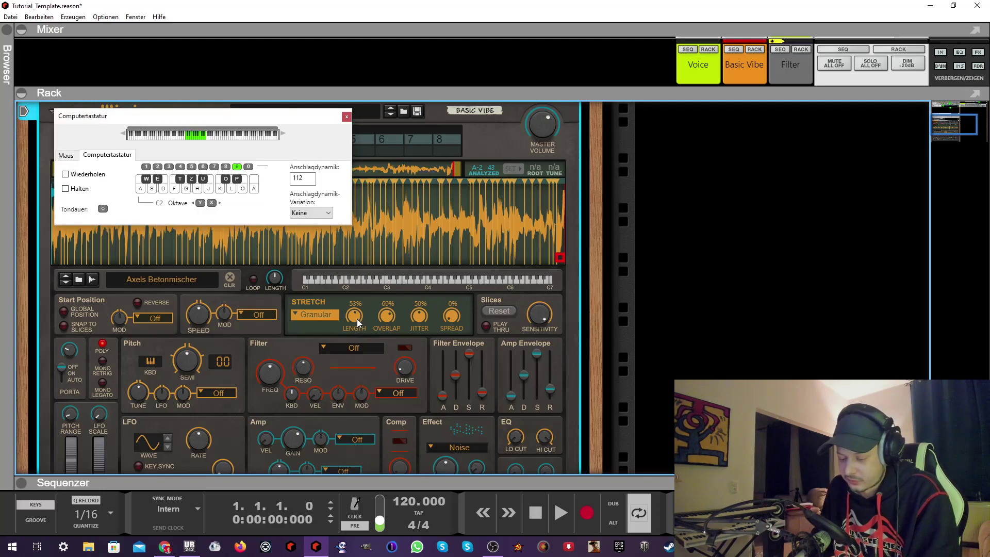
{"action": "left_click_drag", "start_coordinate": [288, 116], "coordinate": [829, 141]}
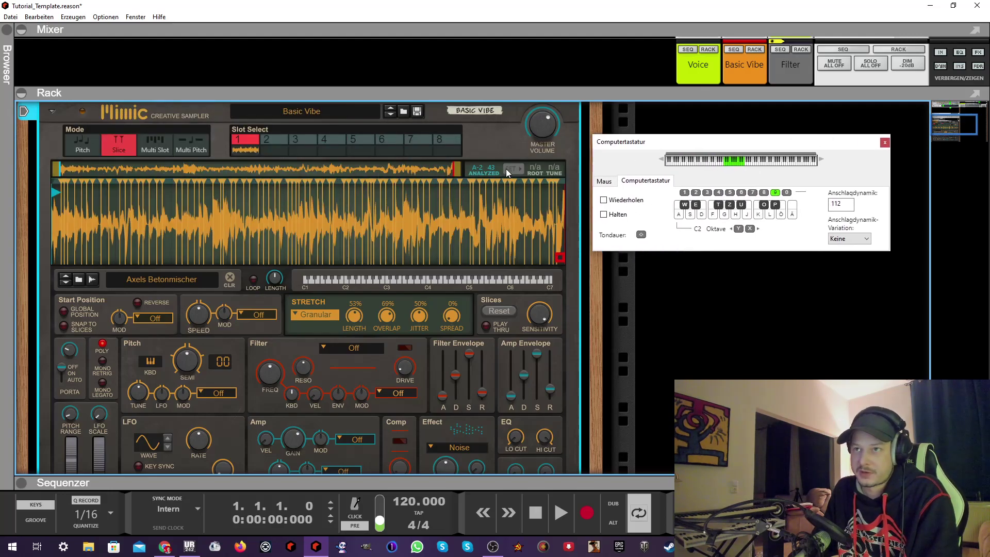
{"action": "key", "text": "f"}
{"action": "key", "text": "g"}
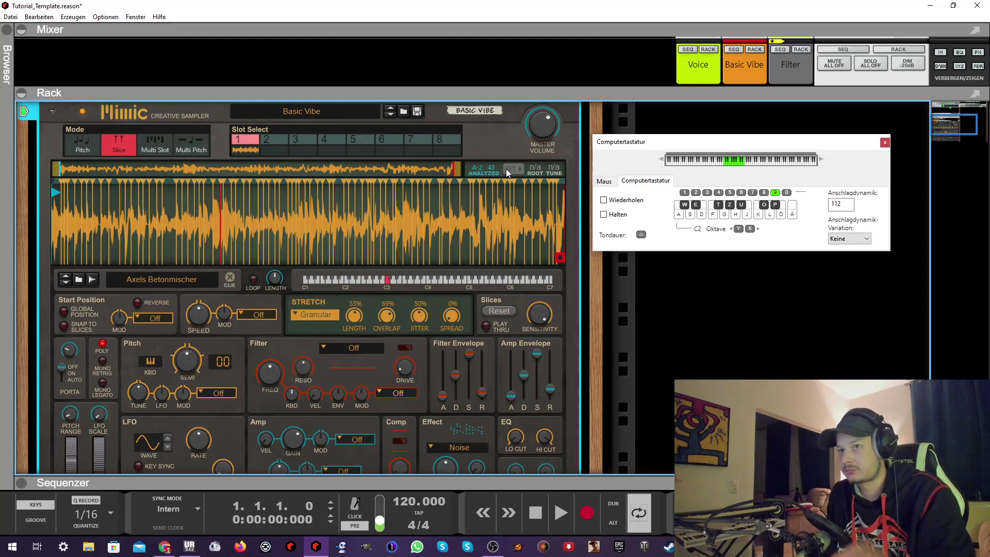
{"action": "key", "text": "odiaeresis"}
{"action": "key", "text": "j"}
{"action": "key", "text": "l"}
{"action": "key", "text": "h"}
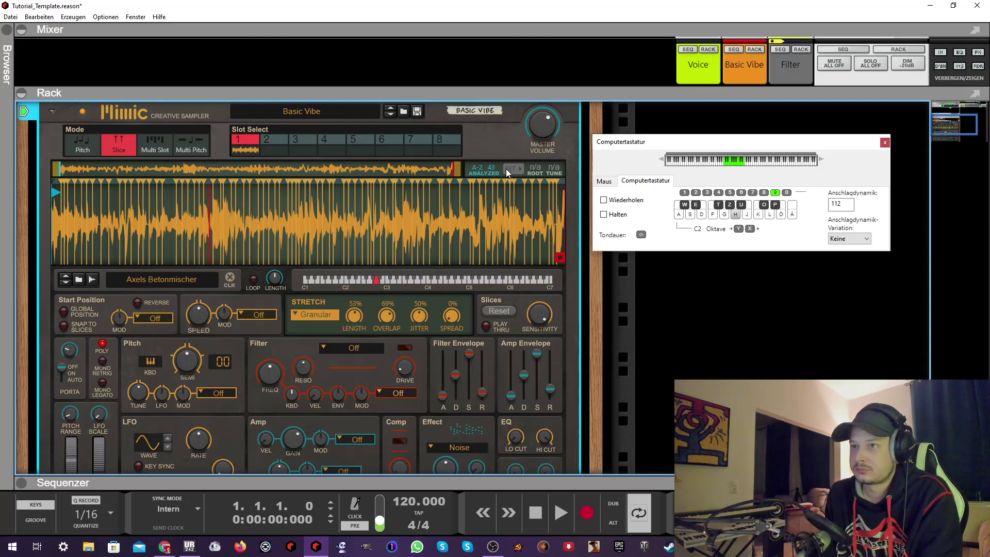
{"action": "key", "text": "l"}
{"action": "key", "text": "g"}
{"action": "key", "text": "l"}
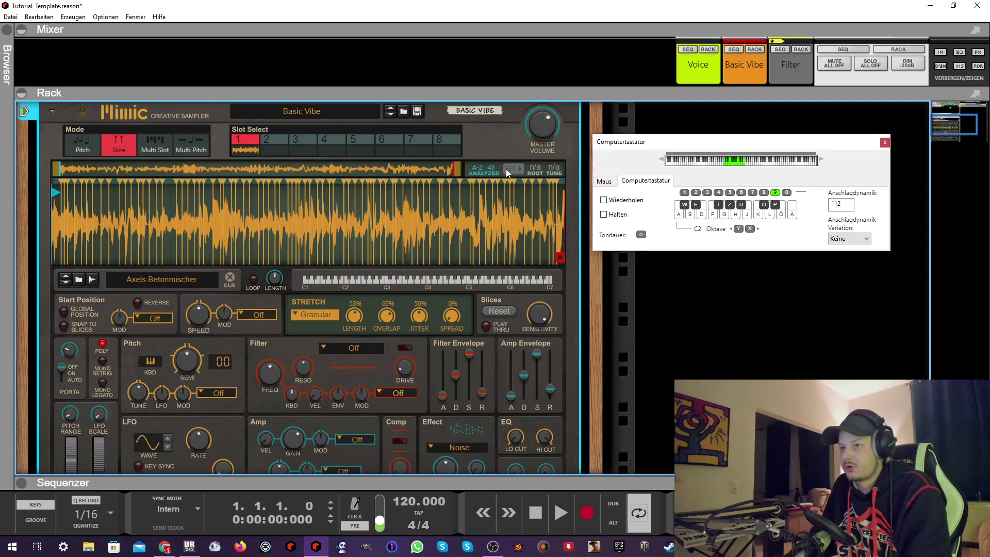
Set Mimic's pitch to -12 semitones and audition several slices
{"action": "left_click_drag", "start_coordinate": [190, 365], "coordinate": [205, 388]}
{"action": "key", "text": "l"}
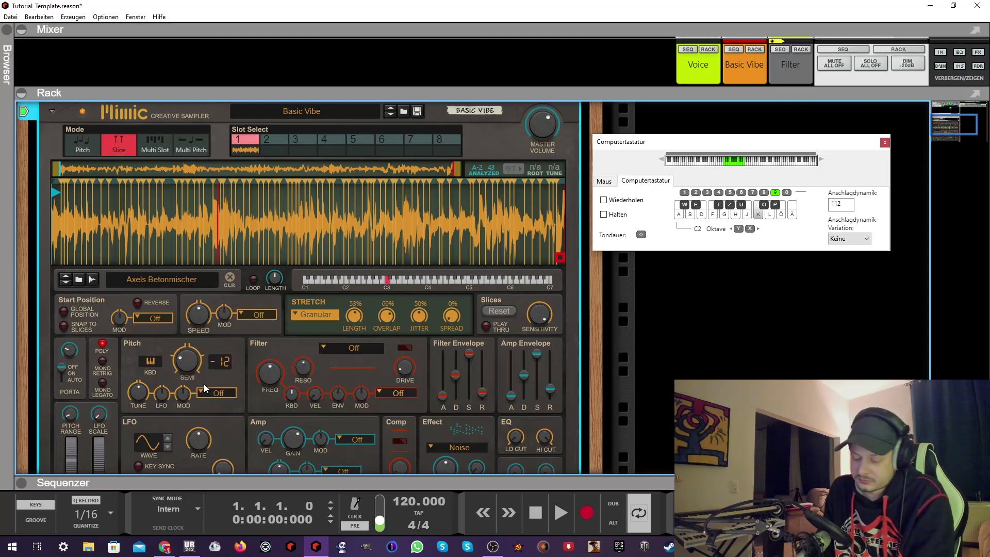
{"action": "key", "text": "odiaeresis"}
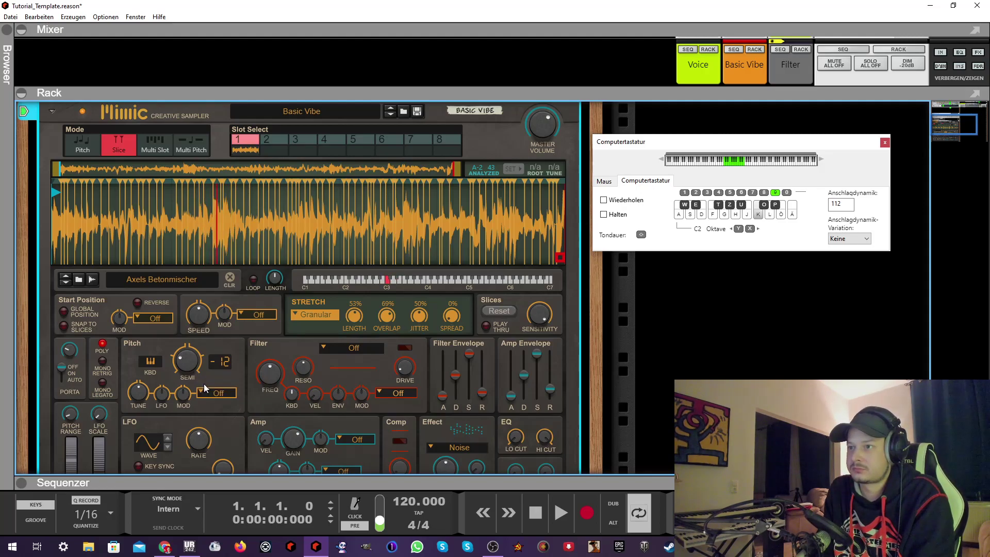
{"action": "key", "text": "z"}
{"action": "key", "text": "o"}
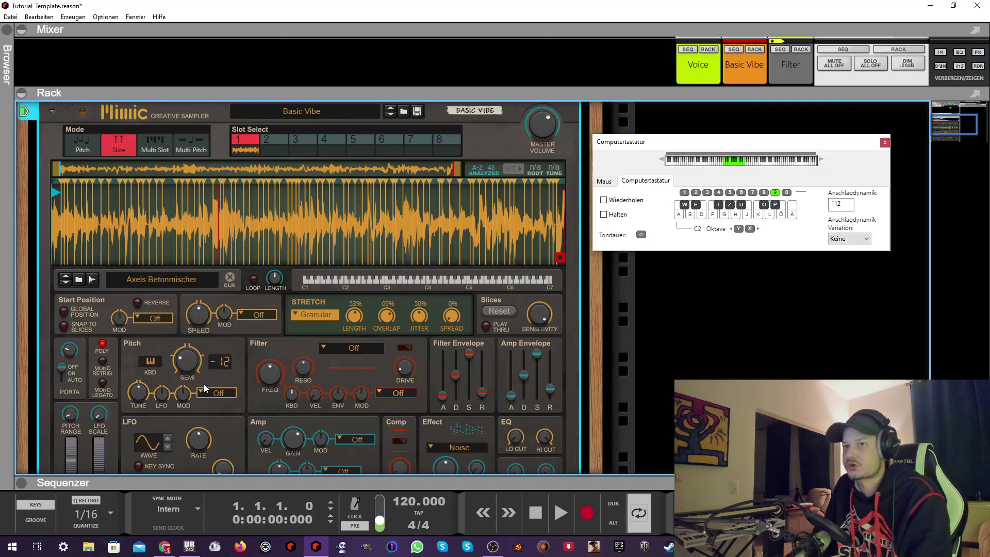
Reopen the browser and add the FlowBrush effect from the Tonicmint devices below Mimic
{"action": "key", "text": "F3"}
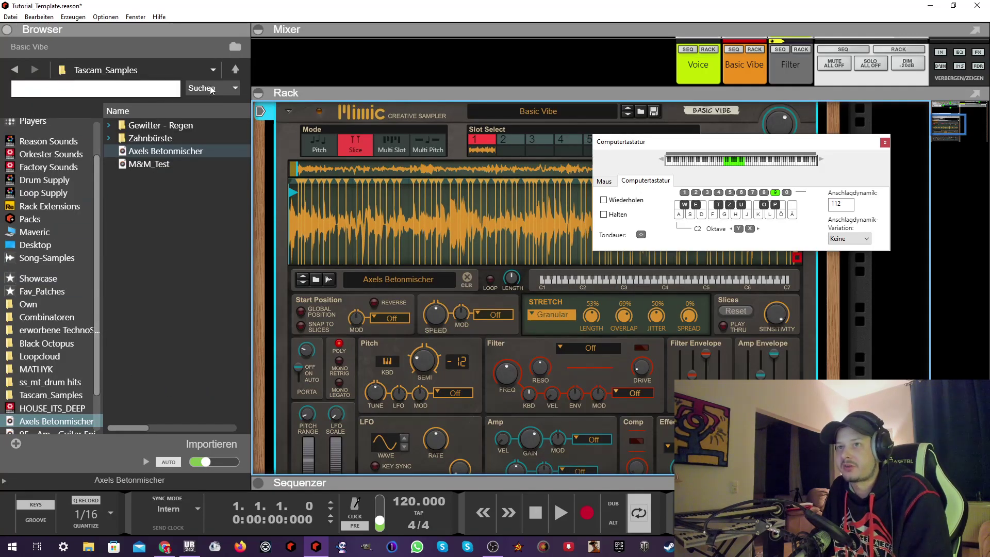
{"action": "left_click", "coordinate": [235, 69]}
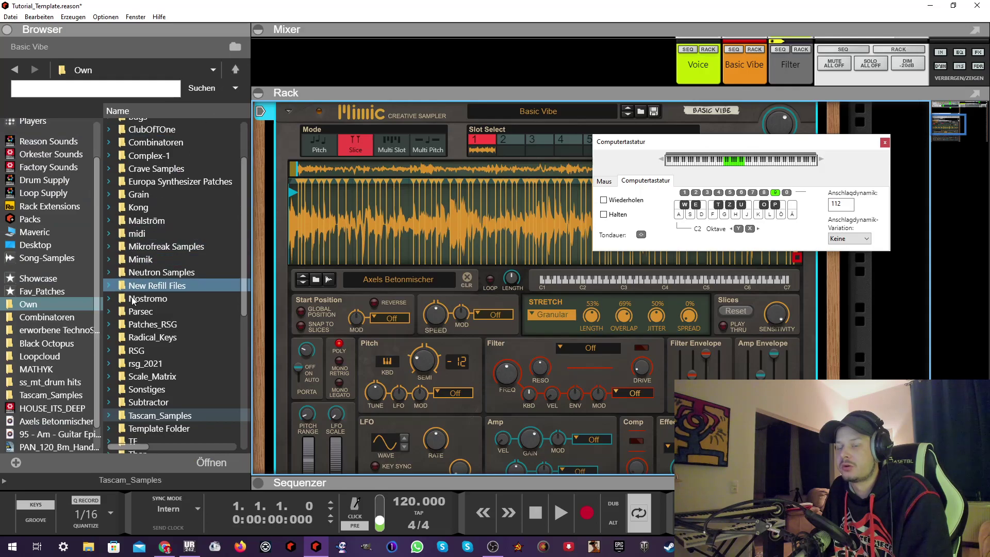
{"action": "scroll", "coordinate": [49, 160], "scroll_direction": "up", "scroll_amount": 1}
{"action": "left_click", "coordinate": [49, 152]}
{"action": "left_click", "coordinate": [33, 138]}
{"action": "scroll", "coordinate": [175, 335], "scroll_direction": "down", "scroll_amount": 15}
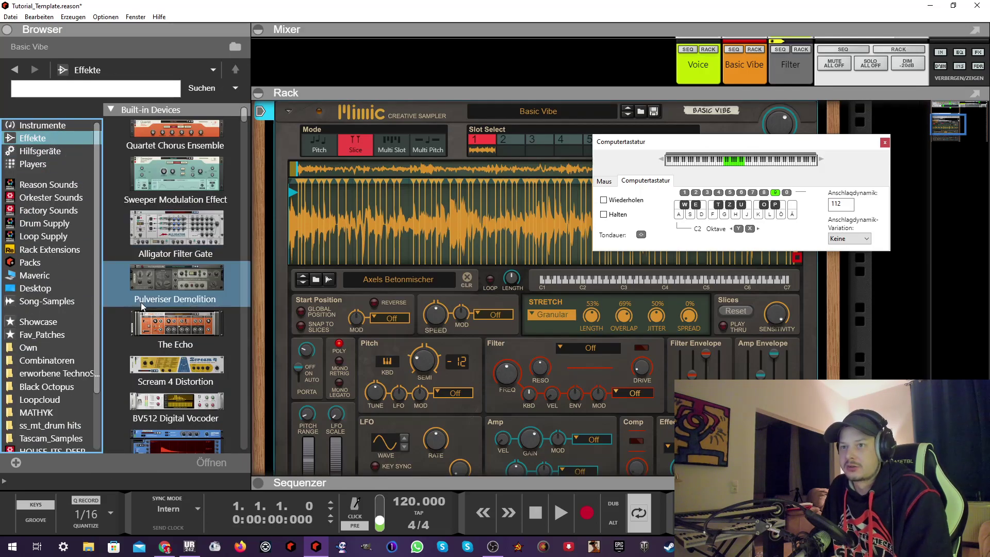
{"action": "scroll", "coordinate": [176, 379], "scroll_direction": "down", "scroll_amount": 3}
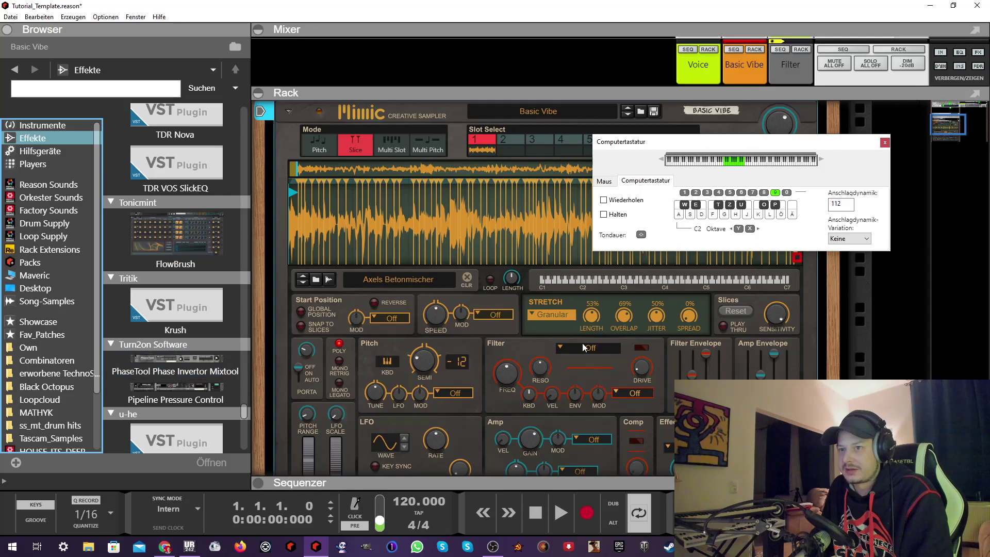
{"action": "left_click_drag", "start_coordinate": [177, 234], "coordinate": [545, 366]}
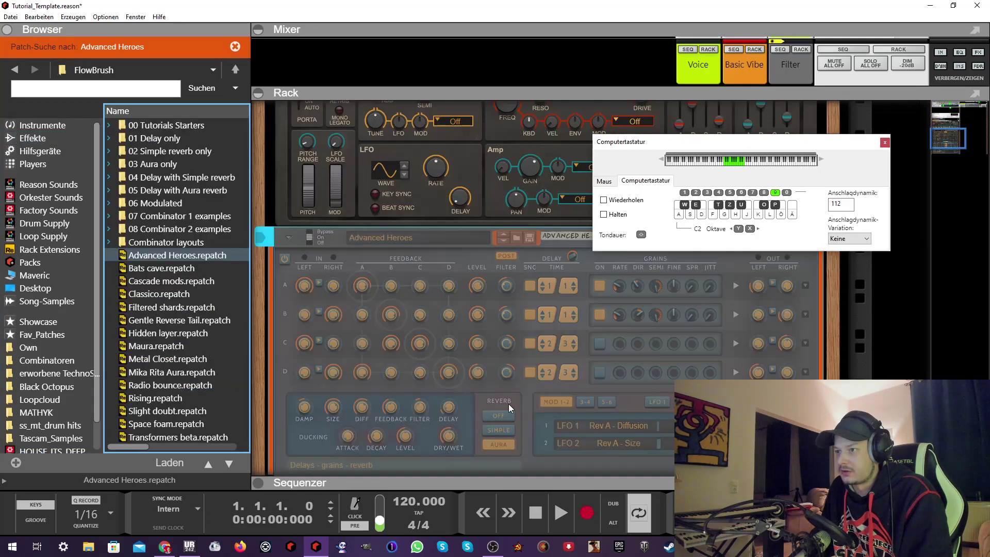
{"action": "left_click", "coordinate": [235, 70]}
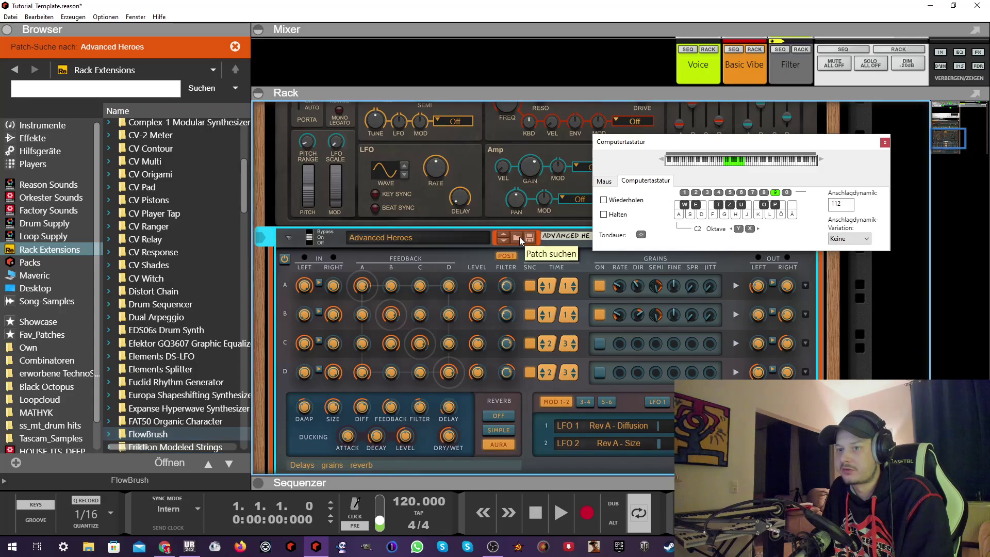
{"action": "left_click", "coordinate": [142, 435]}
{"action": "double_click", "coordinate": [141, 434]}
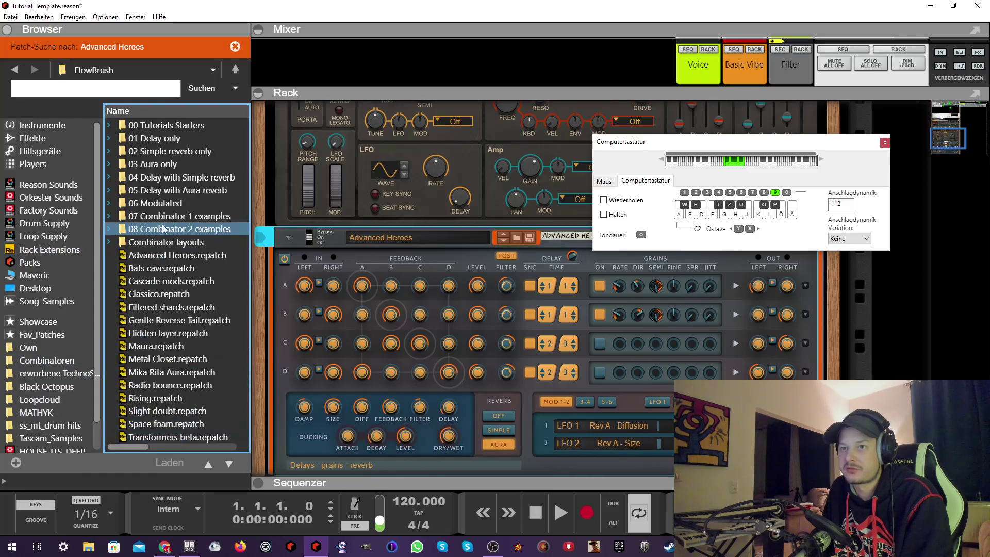
Load the patch "The processor" from the 06 Modulated folder into FlowBrush
{"action": "double_click", "coordinate": [154, 203]}
{"action": "left_click", "coordinate": [182, 309]}
{"action": "scroll", "coordinate": [182, 316], "scroll_direction": "down", "scroll_amount": 5}
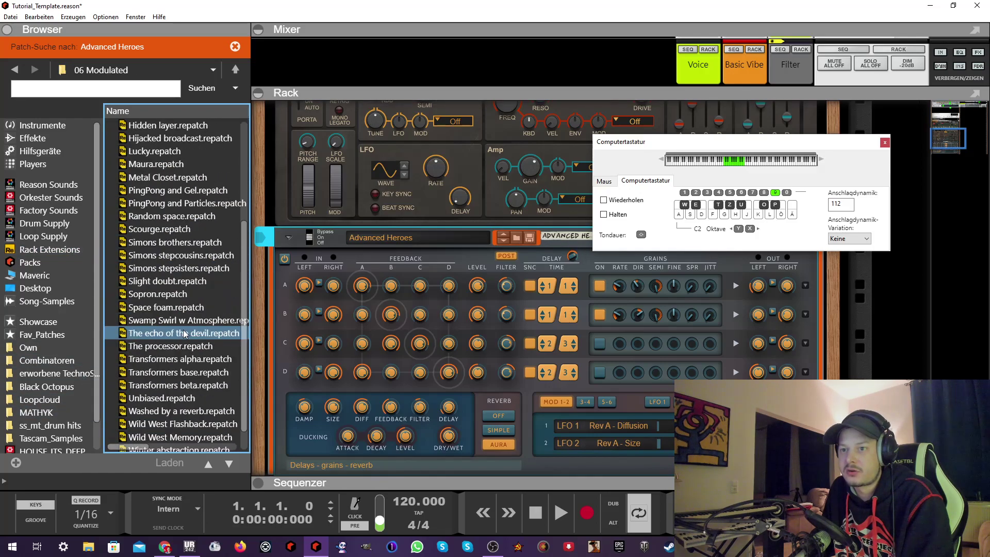
{"action": "left_click", "coordinate": [176, 358]}
{"action": "left_click", "coordinate": [173, 318]}
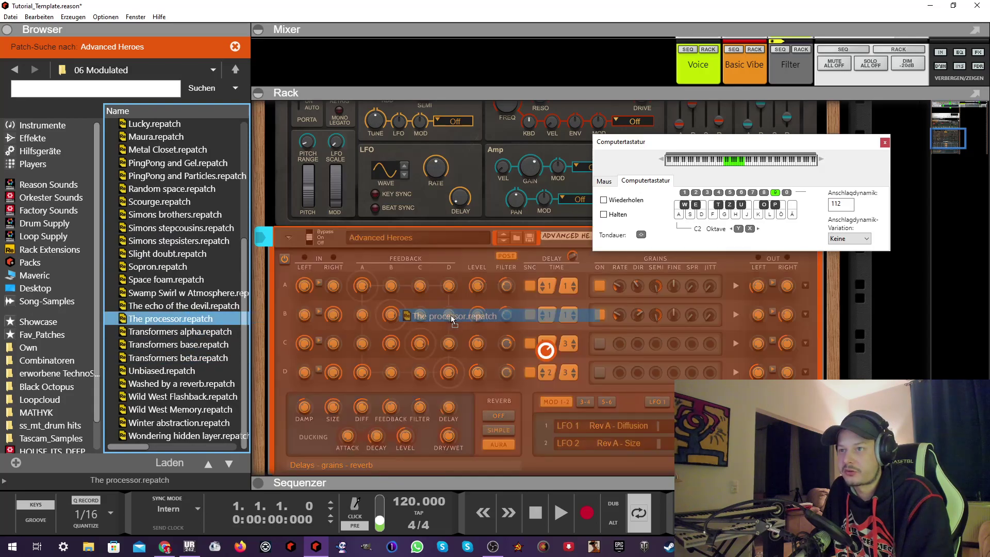
Raise Mimic's master volume to 6.3 dB and audition several slices
{"action": "scroll", "coordinate": [676, 315], "scroll_direction": "up", "scroll_amount": 10}
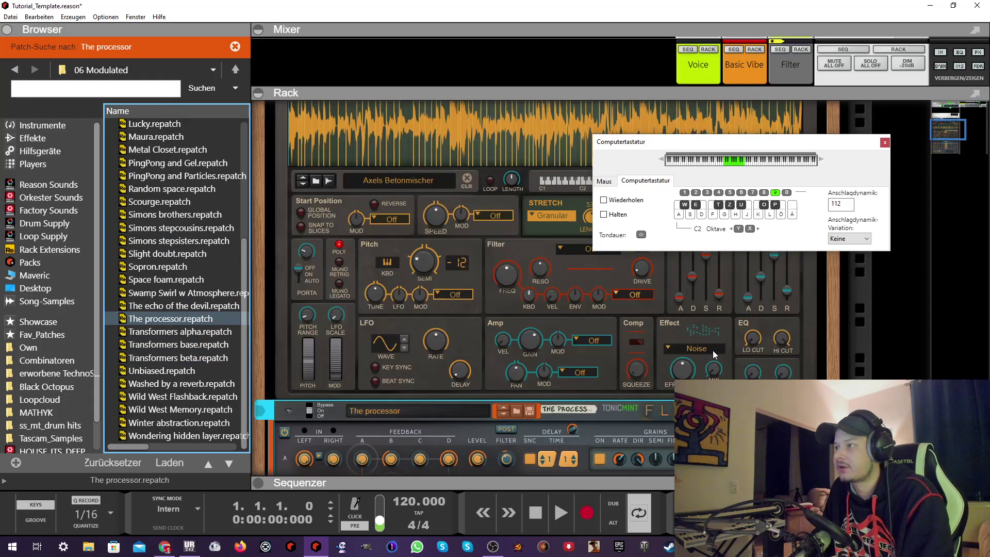
{"action": "left_click_drag", "start_coordinate": [784, 286], "coordinate": [784, 269]}
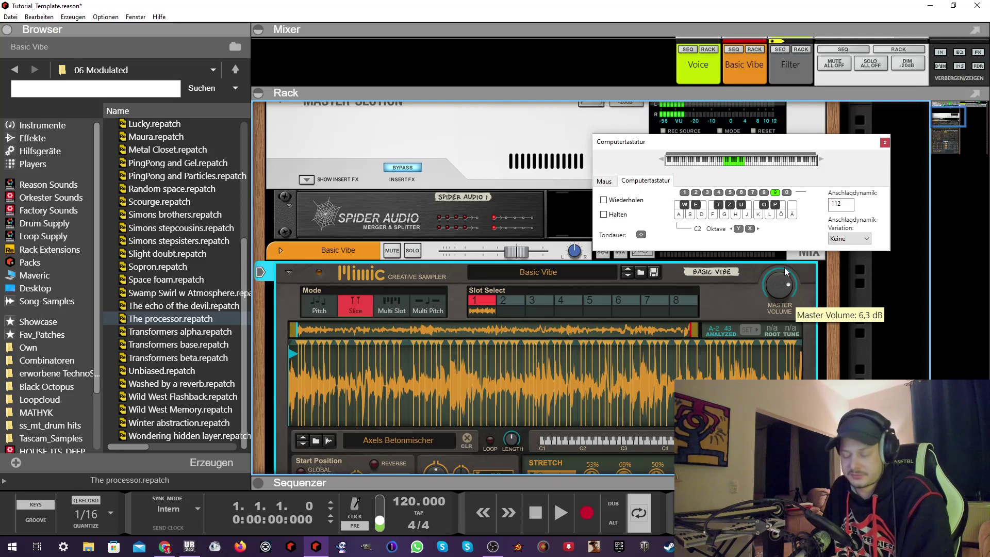
{"action": "key", "text": "d"}
{"action": "key", "text": "h"}
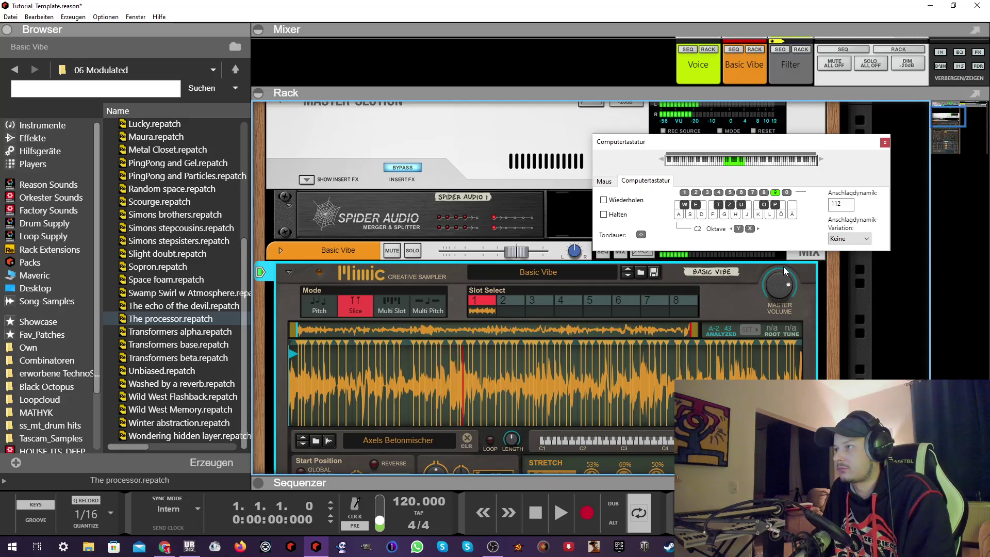
{"action": "key", "text": "k"}
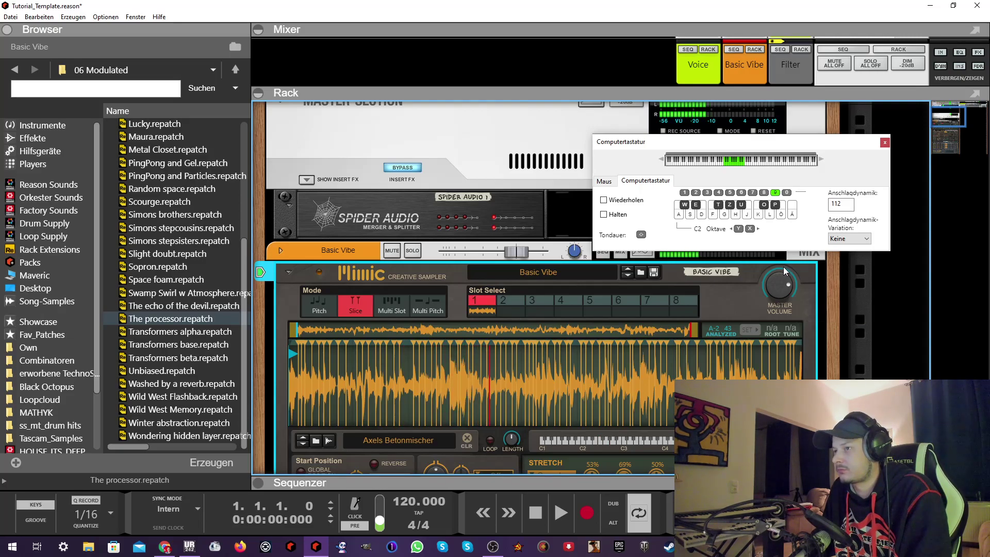
Audition slices with FlowBrush switched on, then switch it to Bypass and back on for comparison
{"action": "scroll", "coordinate": [753, 345], "scroll_direction": "down", "scroll_amount": 10}
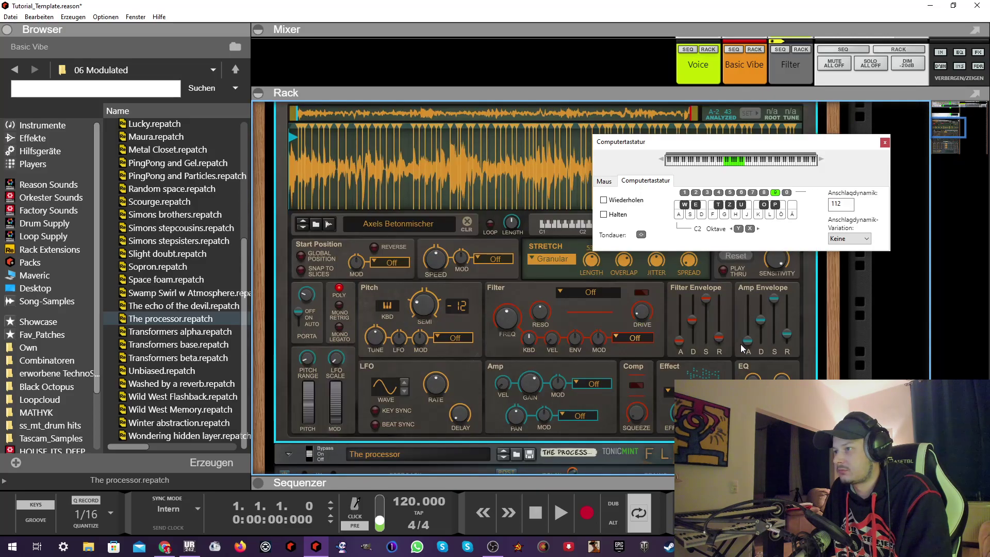
{"action": "left_click", "coordinate": [742, 349]}
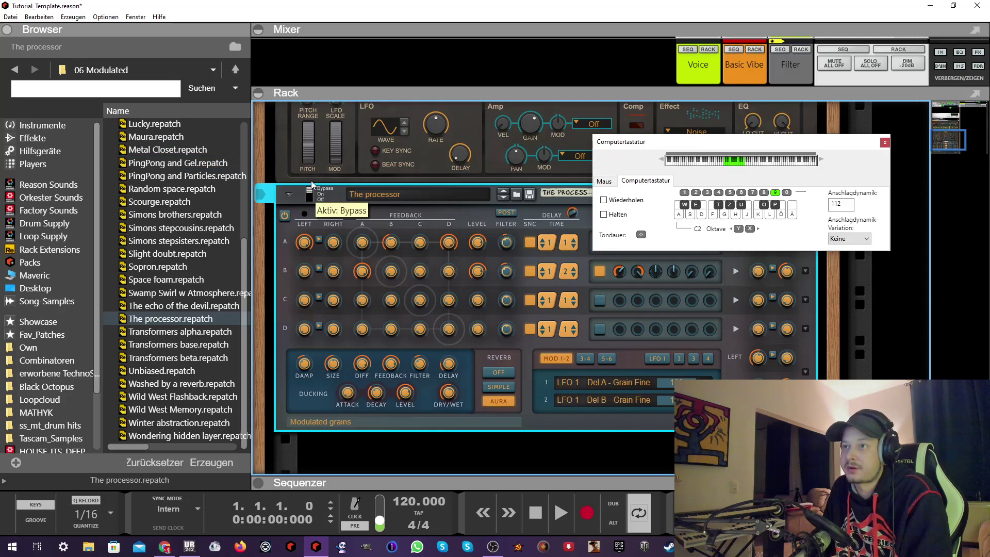
{"action": "left_click", "coordinate": [308, 196]}
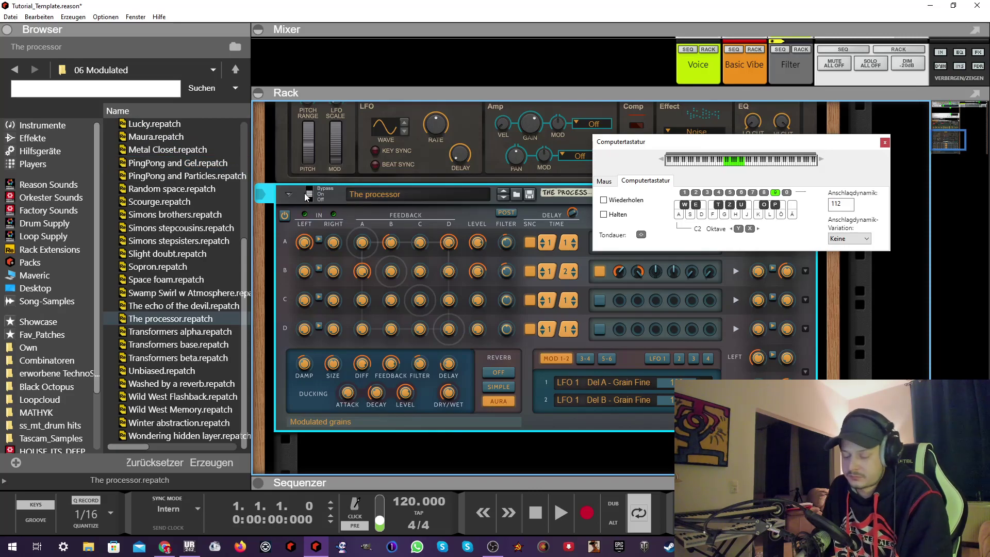
{"action": "key", "text": "k"}
{"action": "key", "text": "g"}
{"action": "key", "text": "e"}
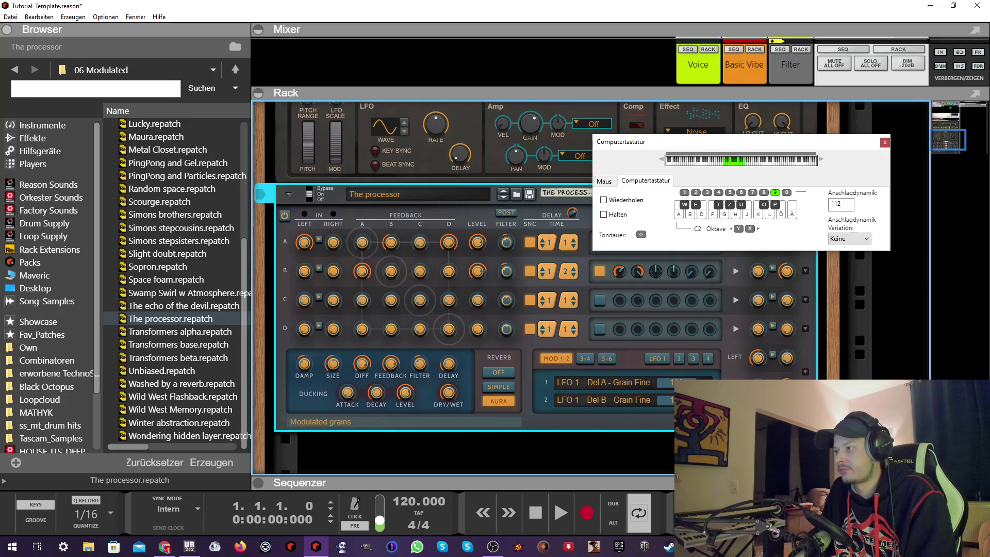
{"action": "left_click", "coordinate": [312, 190]}
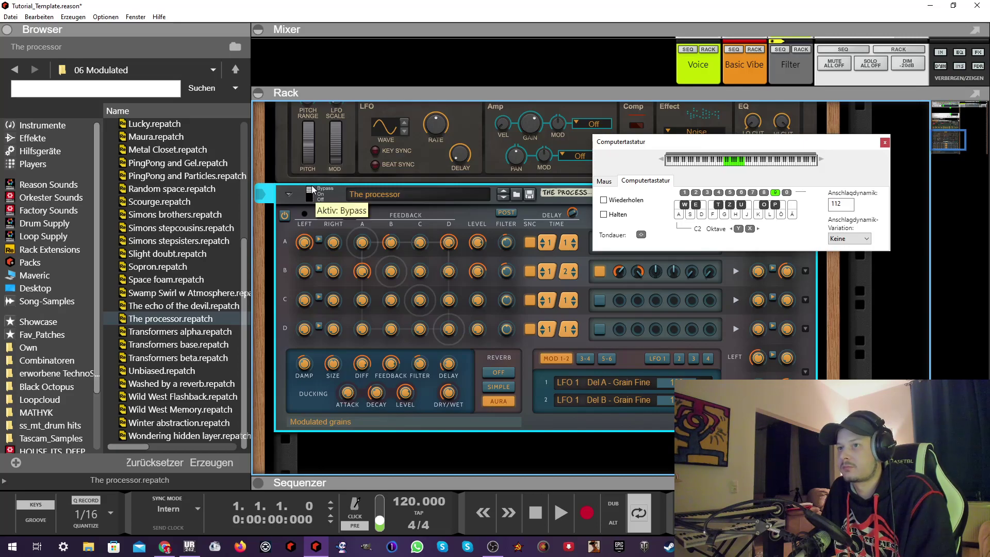
{"action": "left_click", "coordinate": [316, 195]}
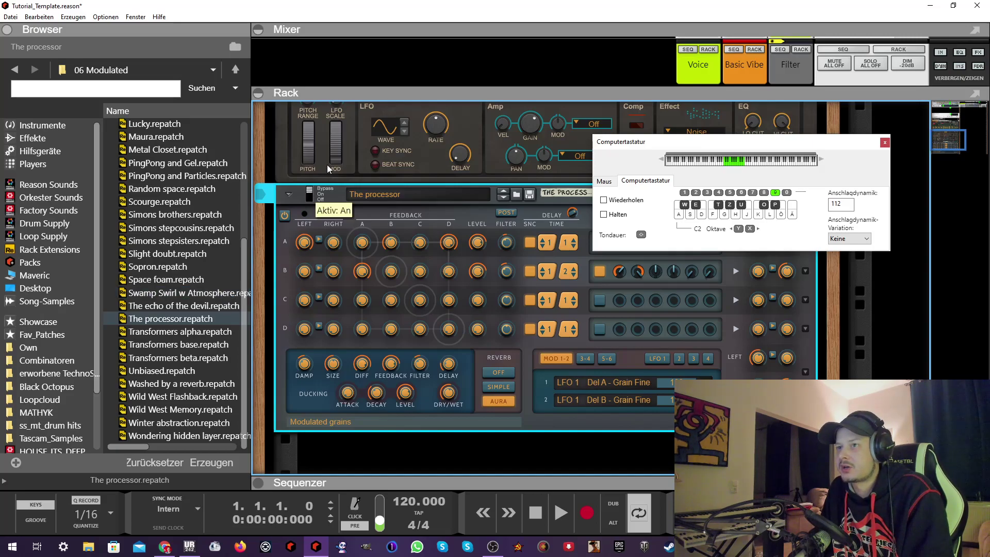
Delete the FlowBrush effect from the rack and close the on-screen computer keyboard window
{"action": "scroll", "coordinate": [494, 364], "scroll_direction": "up", "scroll_amount": 3}
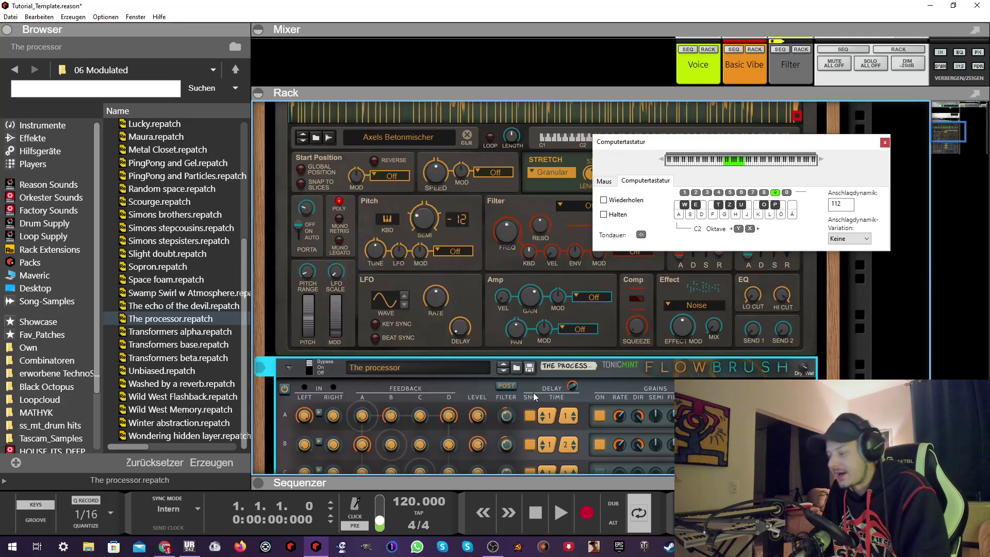
{"action": "key", "text": "Delete"}
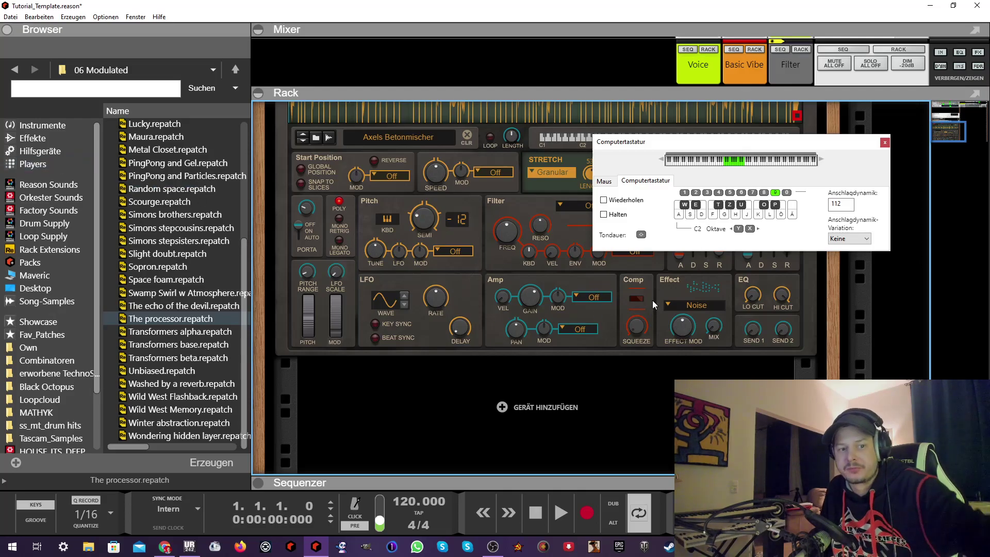
{"action": "scroll", "coordinate": [553, 317], "scroll_direction": "up", "scroll_amount": 4}
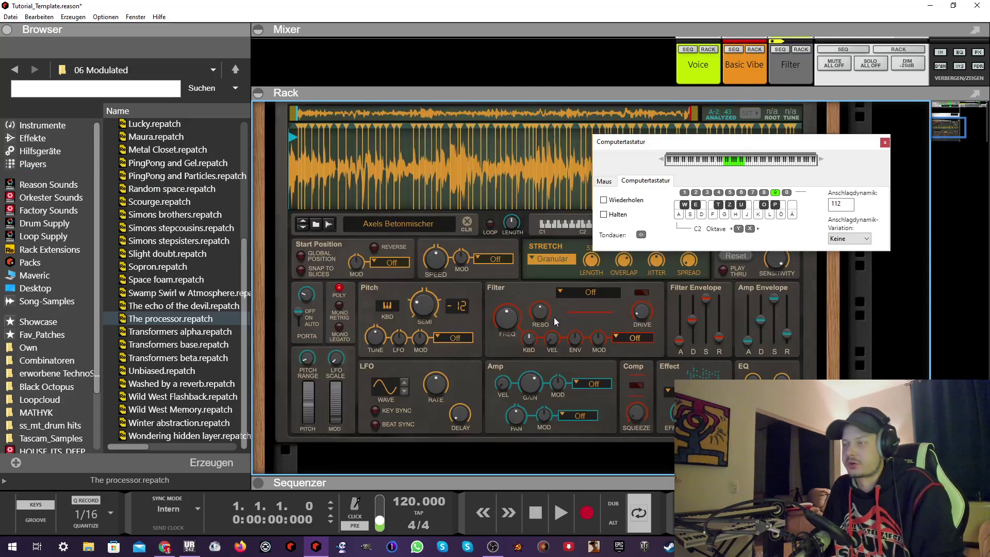
{"action": "key", "text": "F4"}
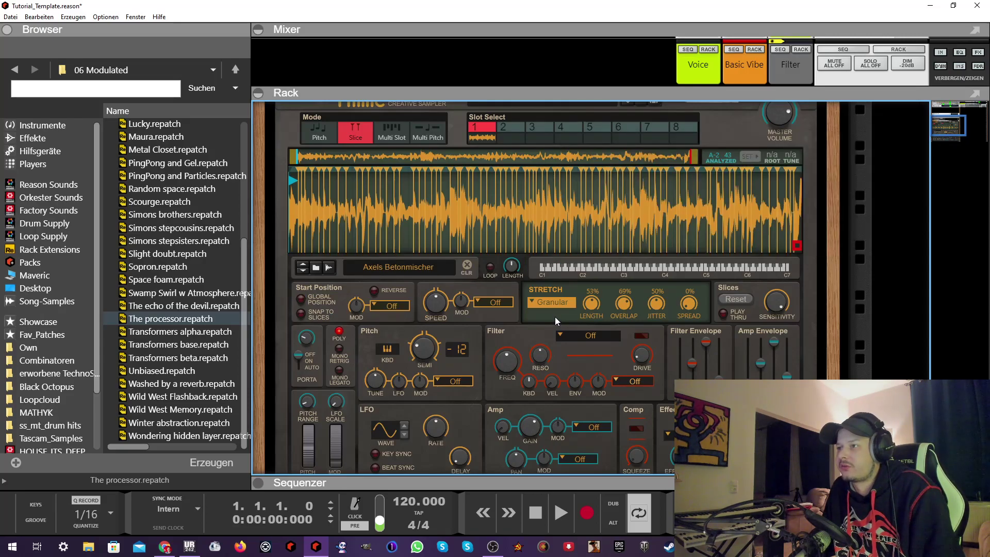
{"action": "scroll", "coordinate": [554, 316], "scroll_direction": "down", "scroll_amount": 1}
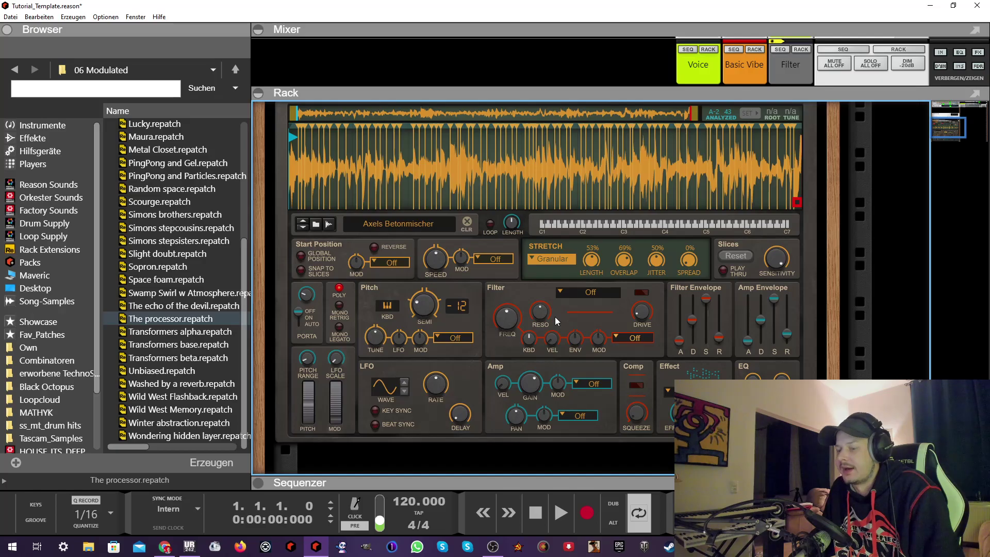
Hide the browser and look over the full set of Mimic controls
{"action": "key", "text": "F3"}
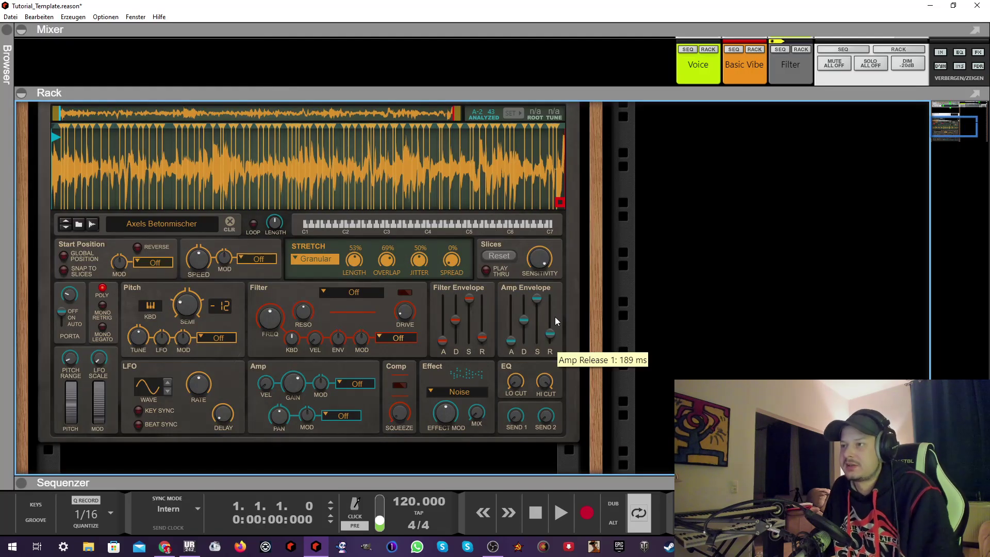
{"action": "scroll", "coordinate": [555, 317], "scroll_direction": "up", "scroll_amount": 11}
{"action": "scroll", "coordinate": [553, 317], "scroll_direction": "down", "scroll_amount": 8}
{"action": "scroll", "coordinate": [554, 319], "scroll_direction": "down", "scroll_amount": 4}
{"action": "scroll", "coordinate": [553, 320], "scroll_direction": "up", "scroll_amount": 1}
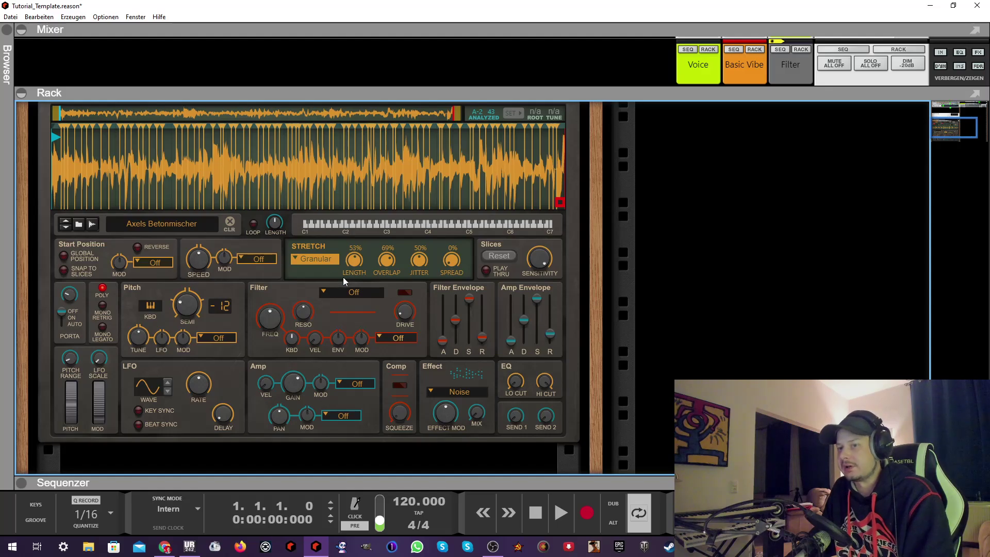
Reopen the browser and add the Proton Particle Accelerator instrument to the rack below Mimic
{"action": "key", "text": "F3"}
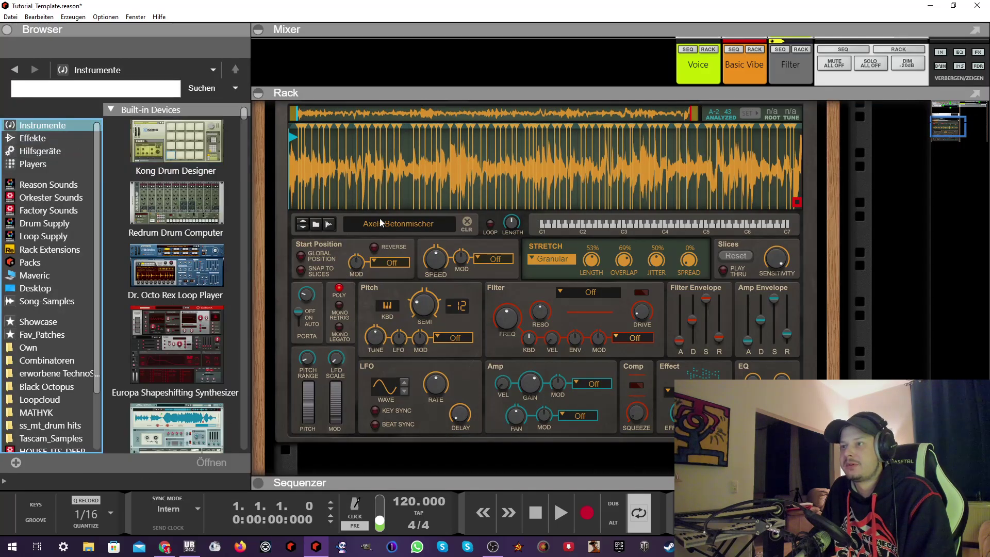
{"action": "scroll", "coordinate": [180, 250], "scroll_direction": "down", "scroll_amount": 15}
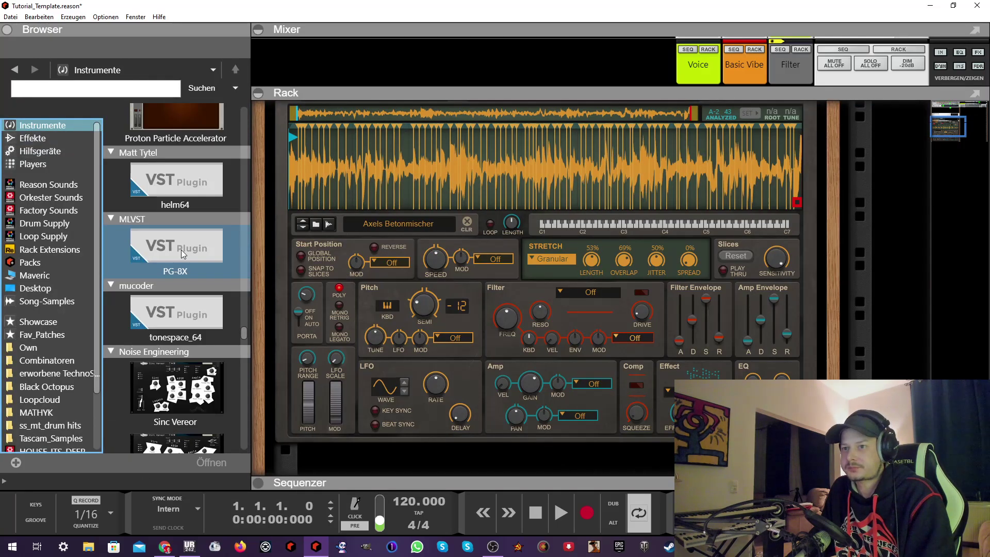
{"action": "scroll", "coordinate": [182, 249], "scroll_direction": "up", "scroll_amount": 3}
{"action": "scroll", "coordinate": [541, 258], "scroll_direction": "down", "scroll_amount": 5}
{"action": "left_click_drag", "start_coordinate": [175, 181], "coordinate": [494, 408]}
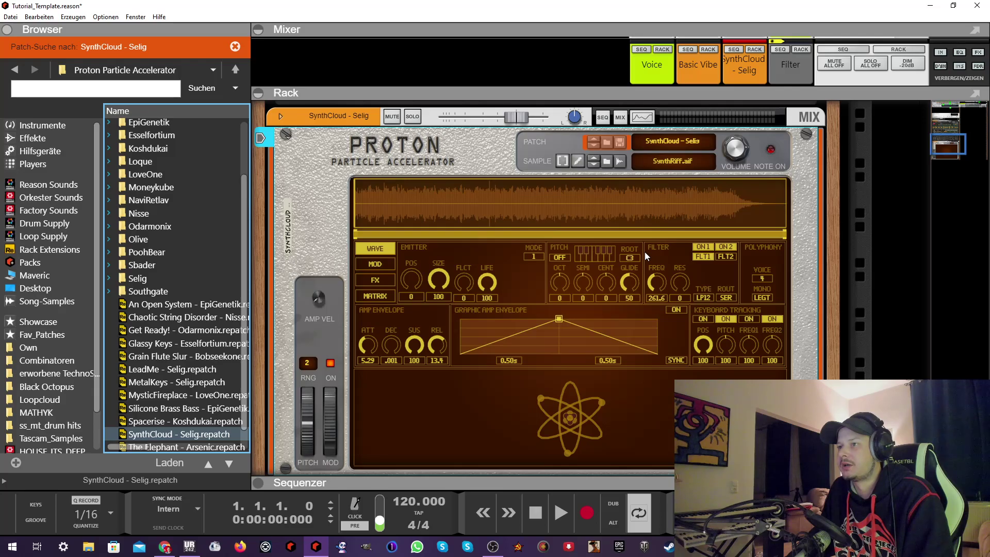
{"action": "scroll", "coordinate": [531, 310], "scroll_direction": "up", "scroll_amount": 3}
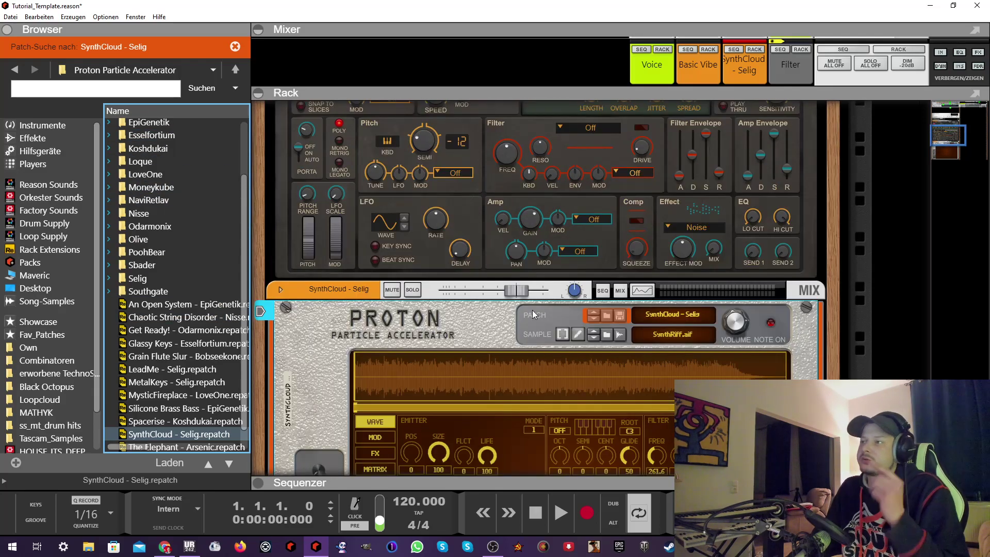
{"action": "scroll", "coordinate": [534, 314], "scroll_direction": "up", "scroll_amount": 5}
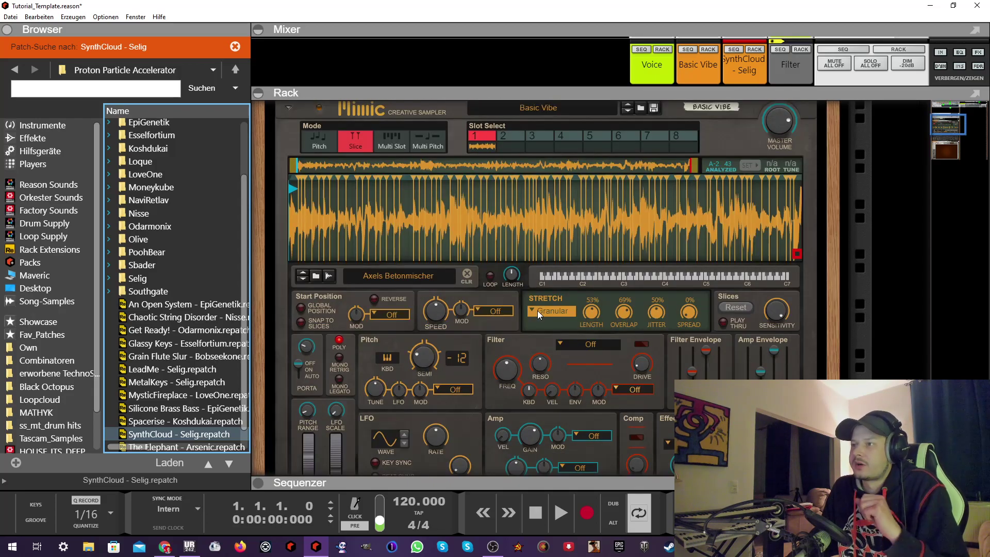
{"action": "scroll", "coordinate": [537, 310], "scroll_direction": "up", "scroll_amount": 3}
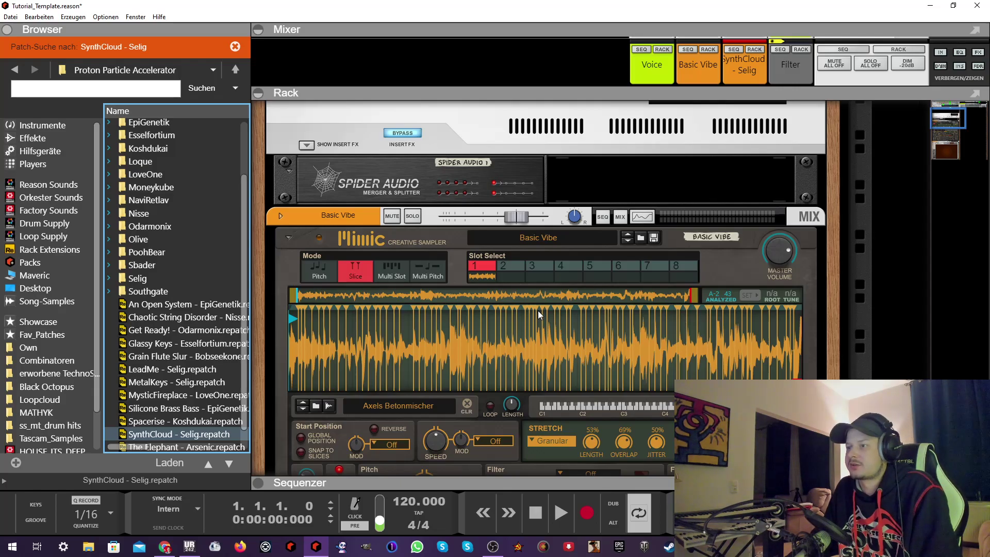
{"action": "scroll", "coordinate": [539, 310], "scroll_direction": "down", "scroll_amount": 5}
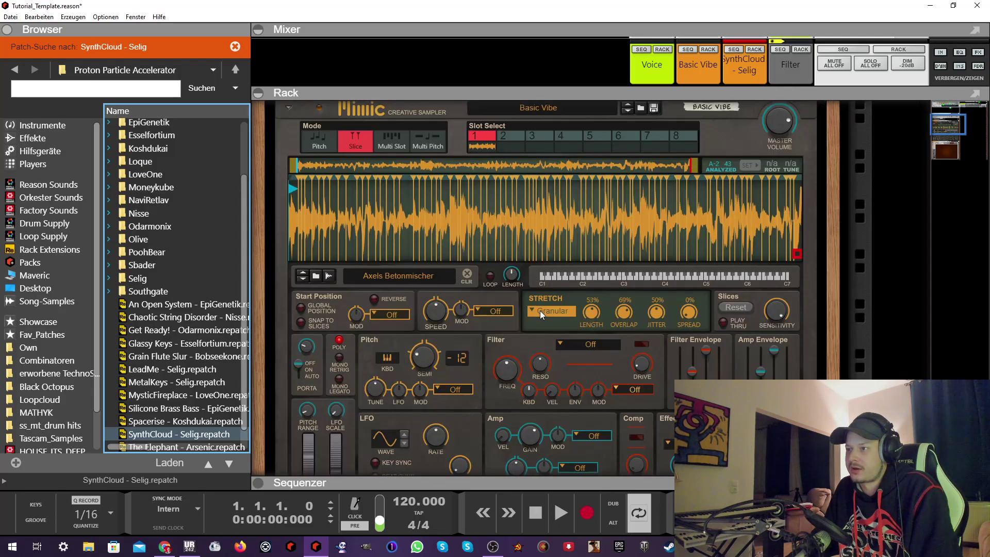
{"action": "scroll", "coordinate": [540, 312], "scroll_direction": "down", "scroll_amount": 7}
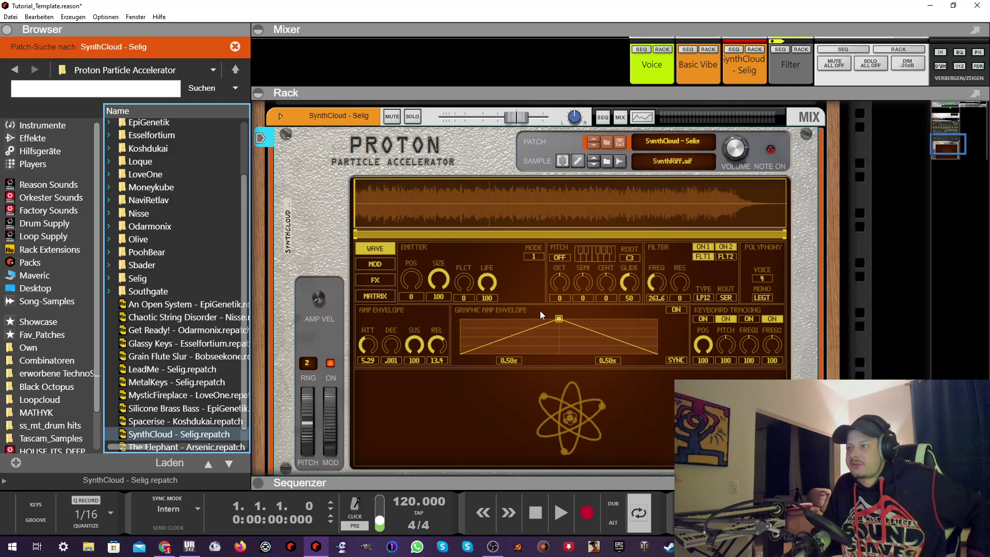
{"action": "scroll", "coordinate": [536, 310], "scroll_direction": "up", "scroll_amount": 10}
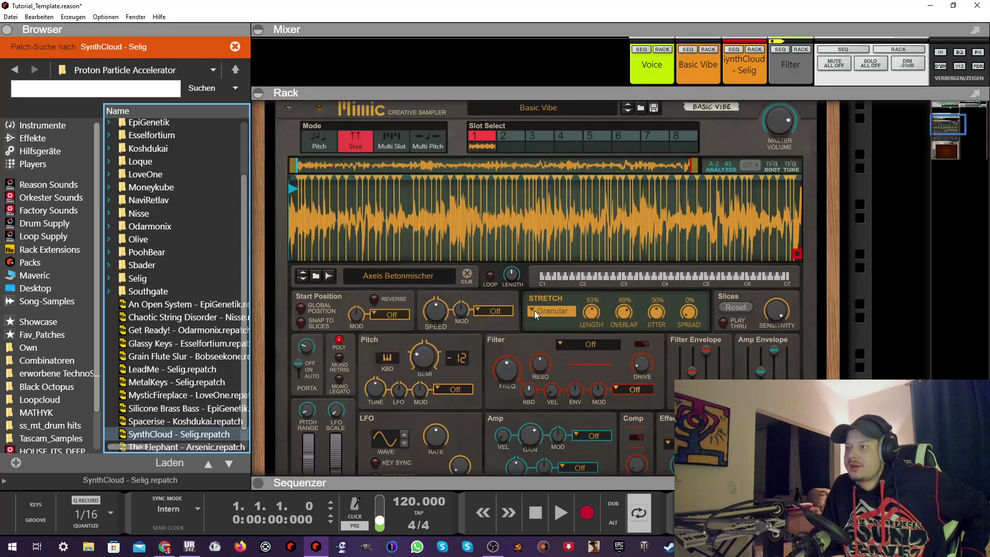
{"action": "scroll", "coordinate": [534, 310], "scroll_direction": "up", "scroll_amount": 3}
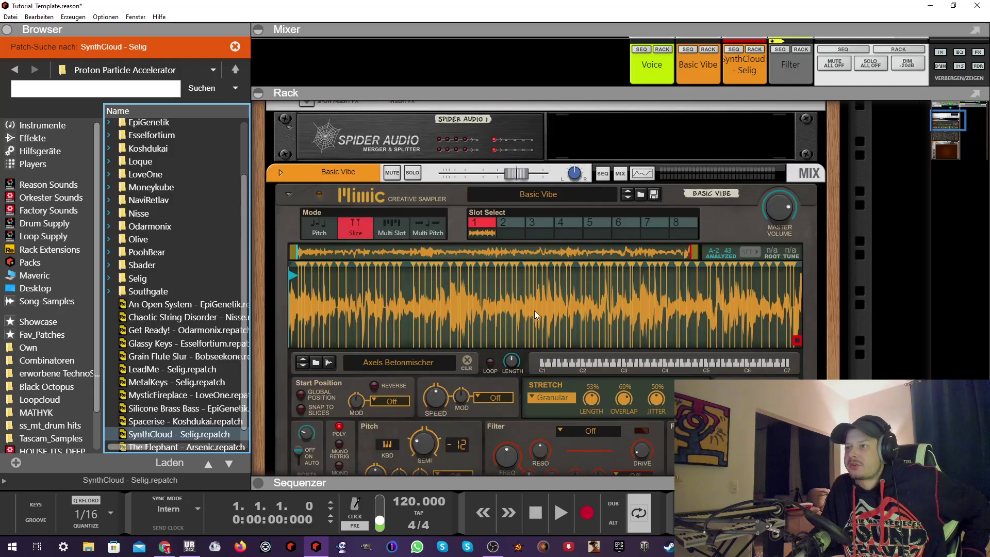